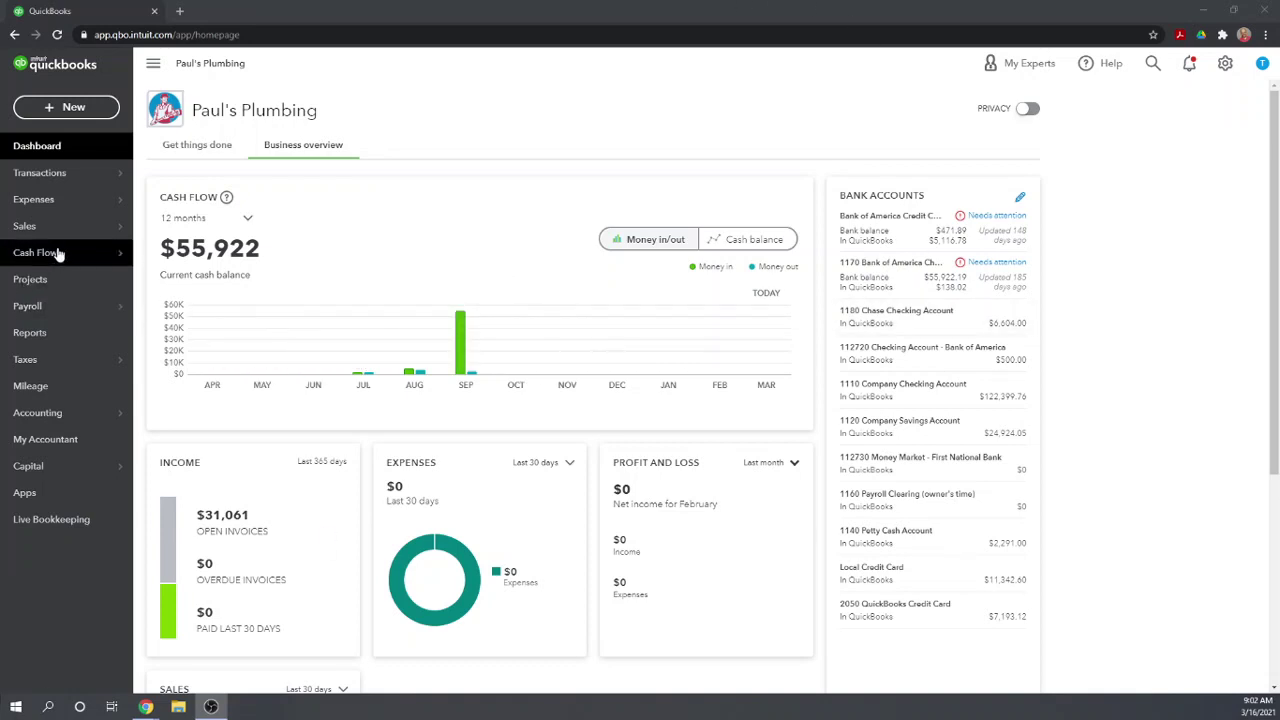
Open Sales > Products and Services and scroll through the existing inventory items.
mouse_move(25, 236)
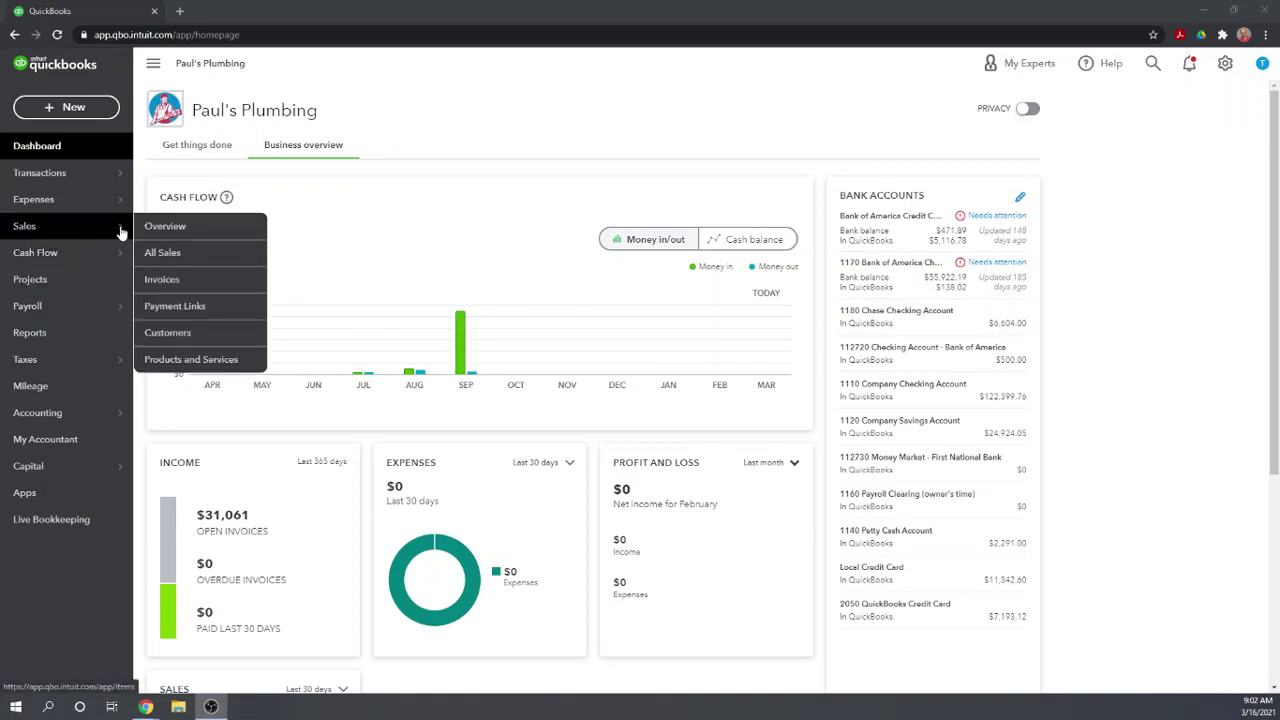
click(185, 362)
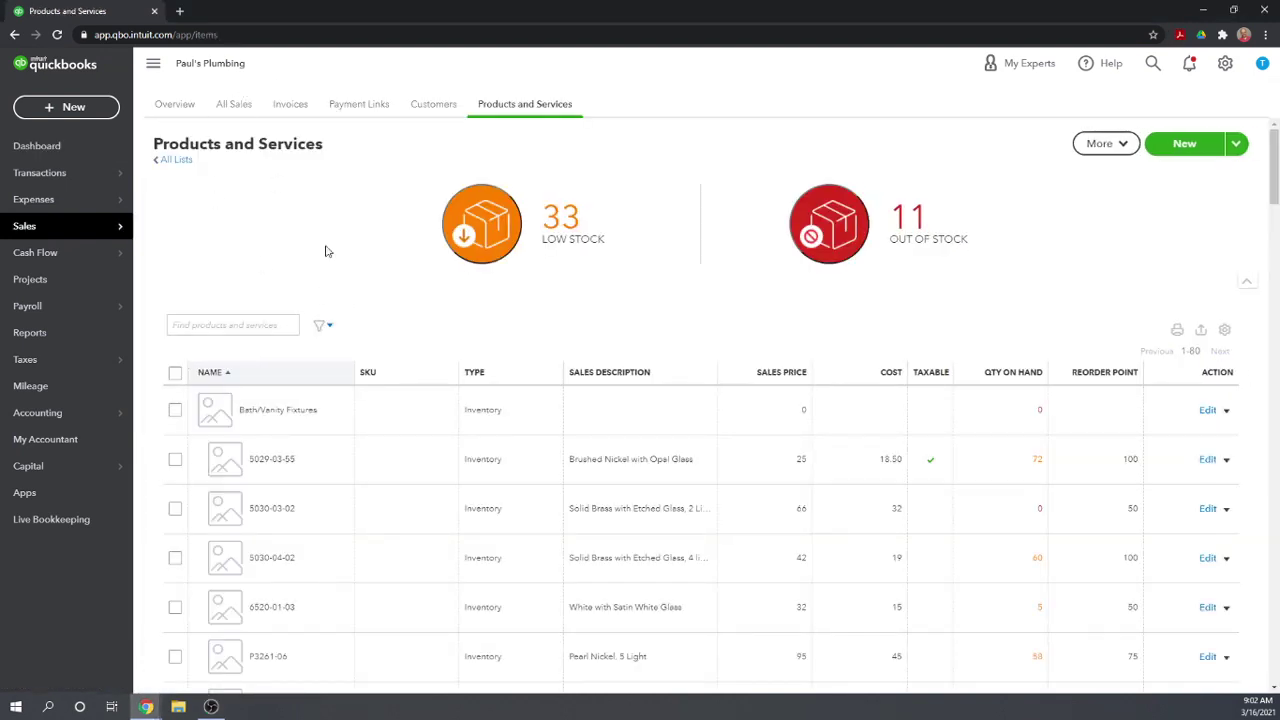
scroll(287, 258, down, 1)
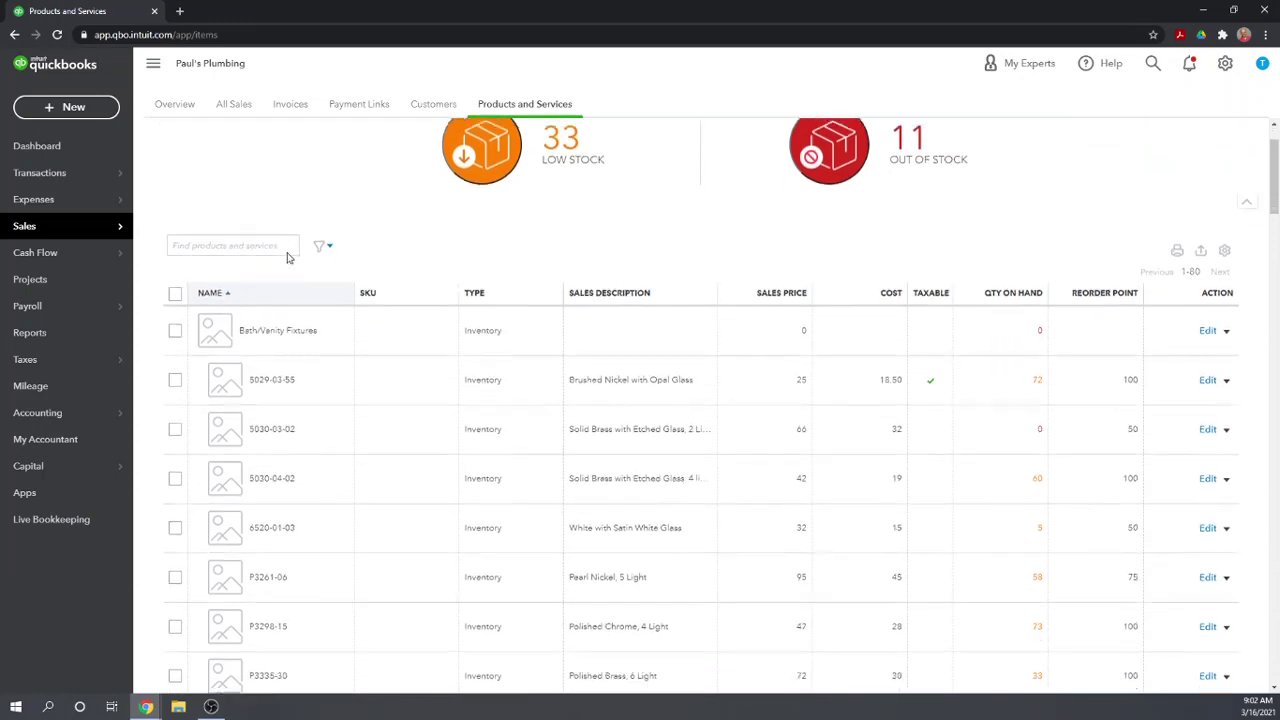
scroll(329, 303, down, 4)
scroll(563, 496, up, 3)
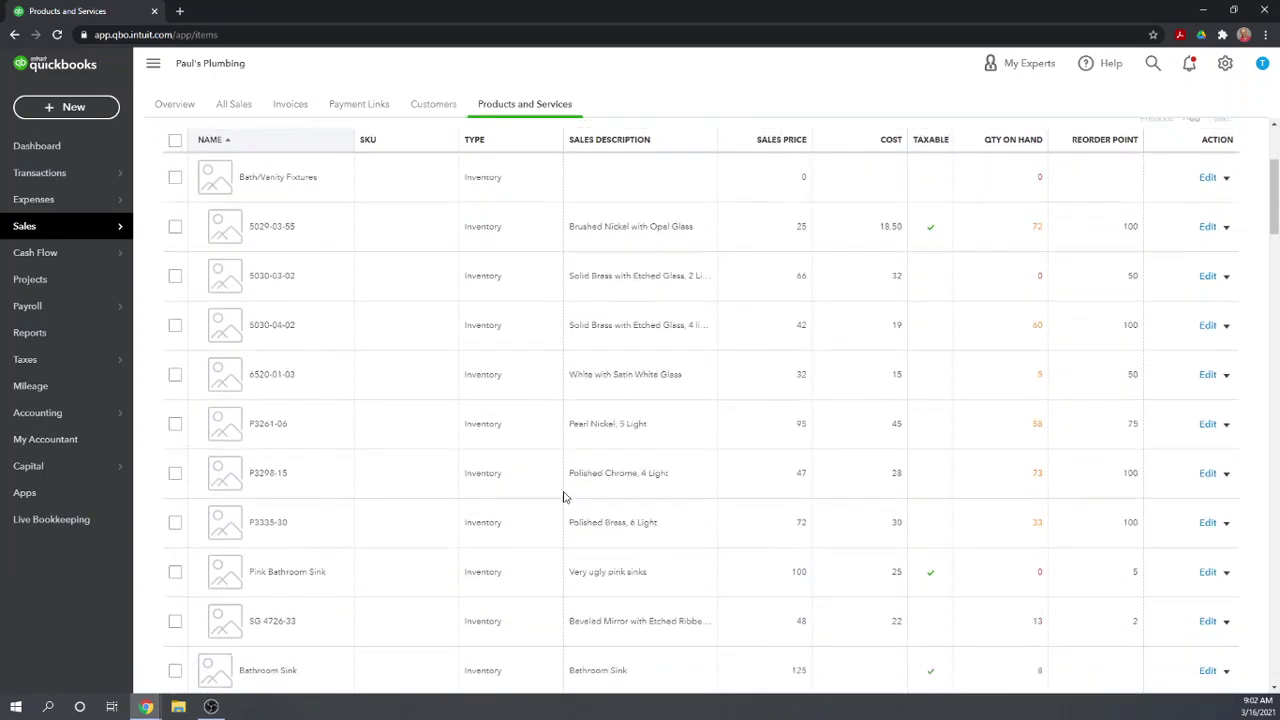
scroll(563, 496, up, 2)
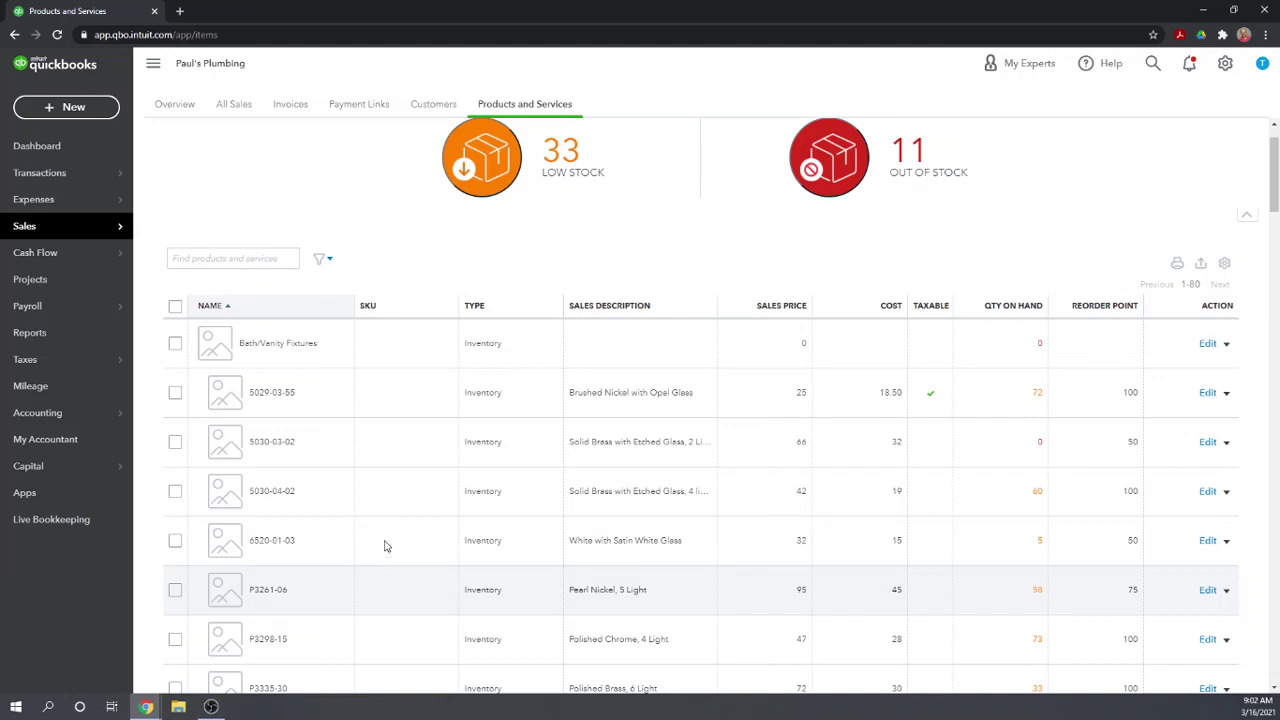
click(211, 706)
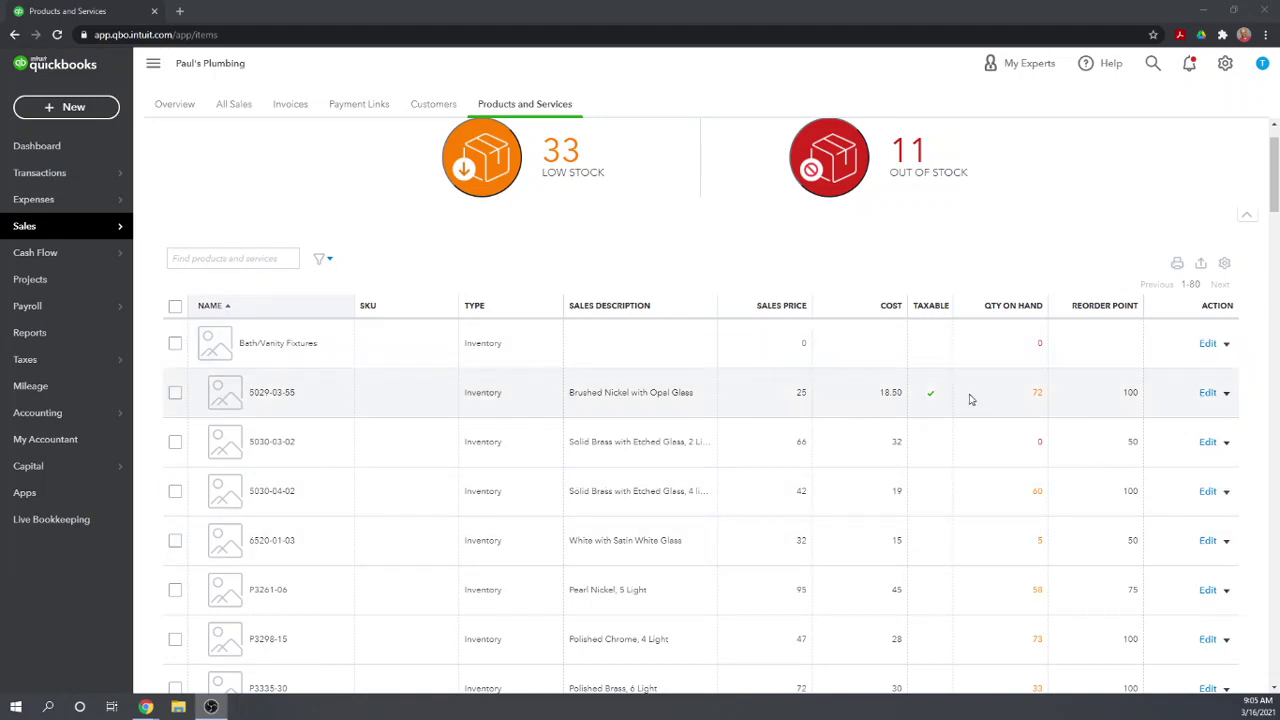
scroll(1151, 248, up, 1)
Start a new product or service to bring up the item type choices.
click(1184, 150)
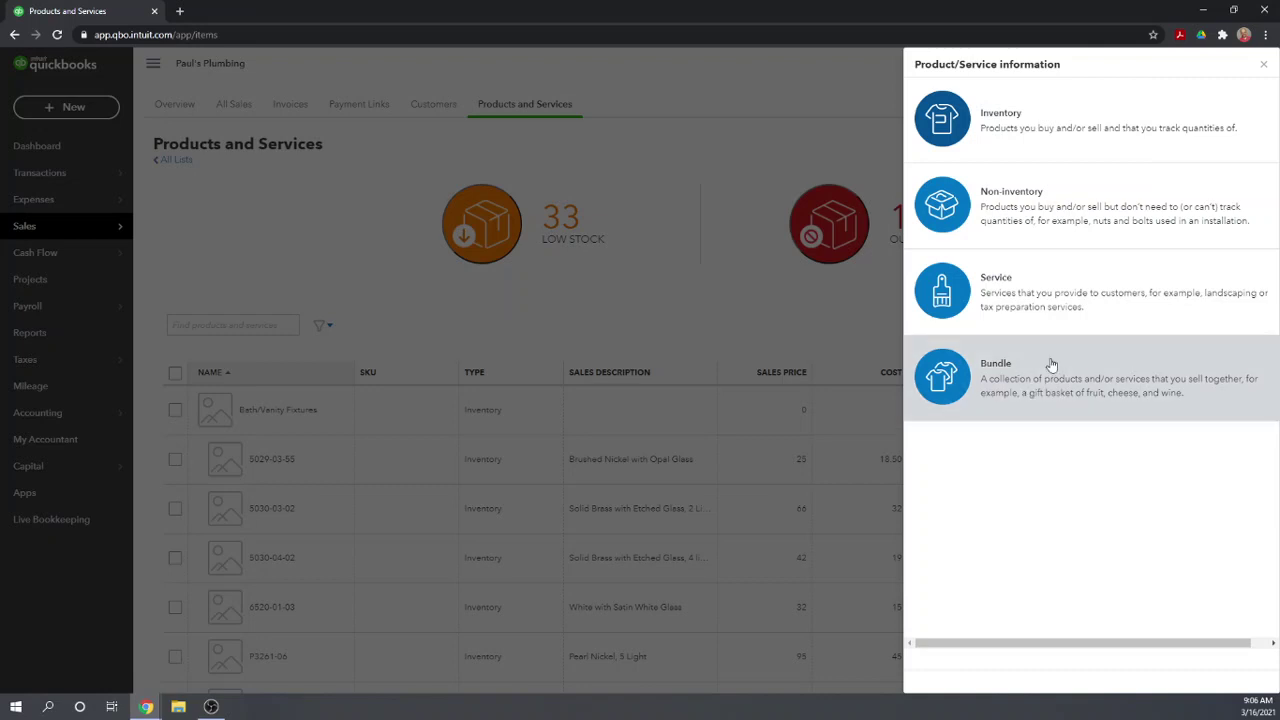
Make the new item an Inventory product with 0 as its initial quantity on hand.
click(1040, 131)
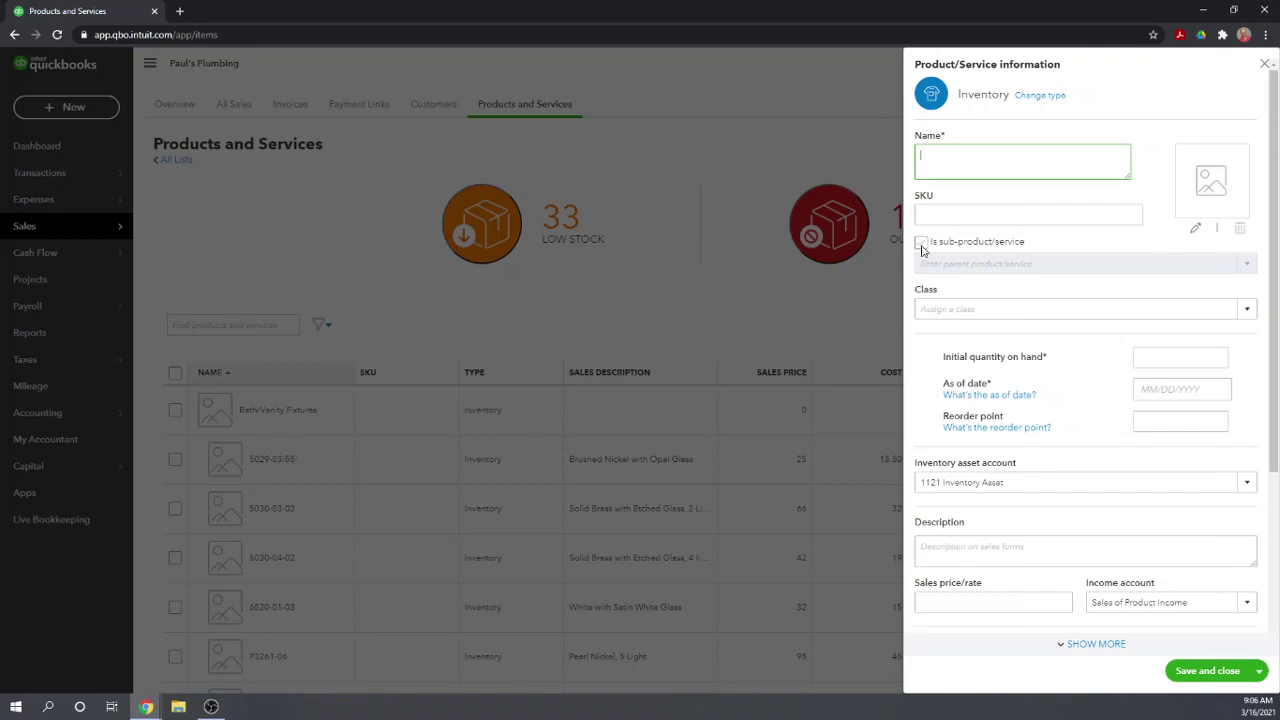
scroll(1066, 240, down, 2)
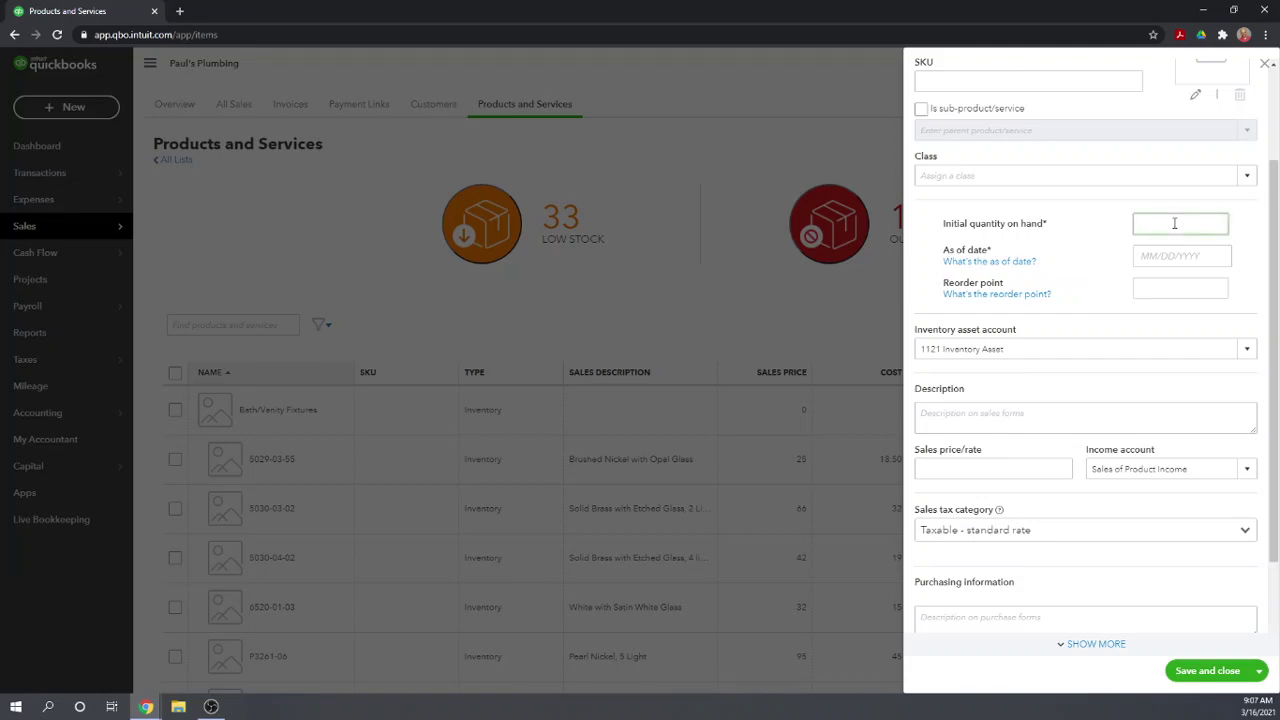
text(0)
click(1174, 256)
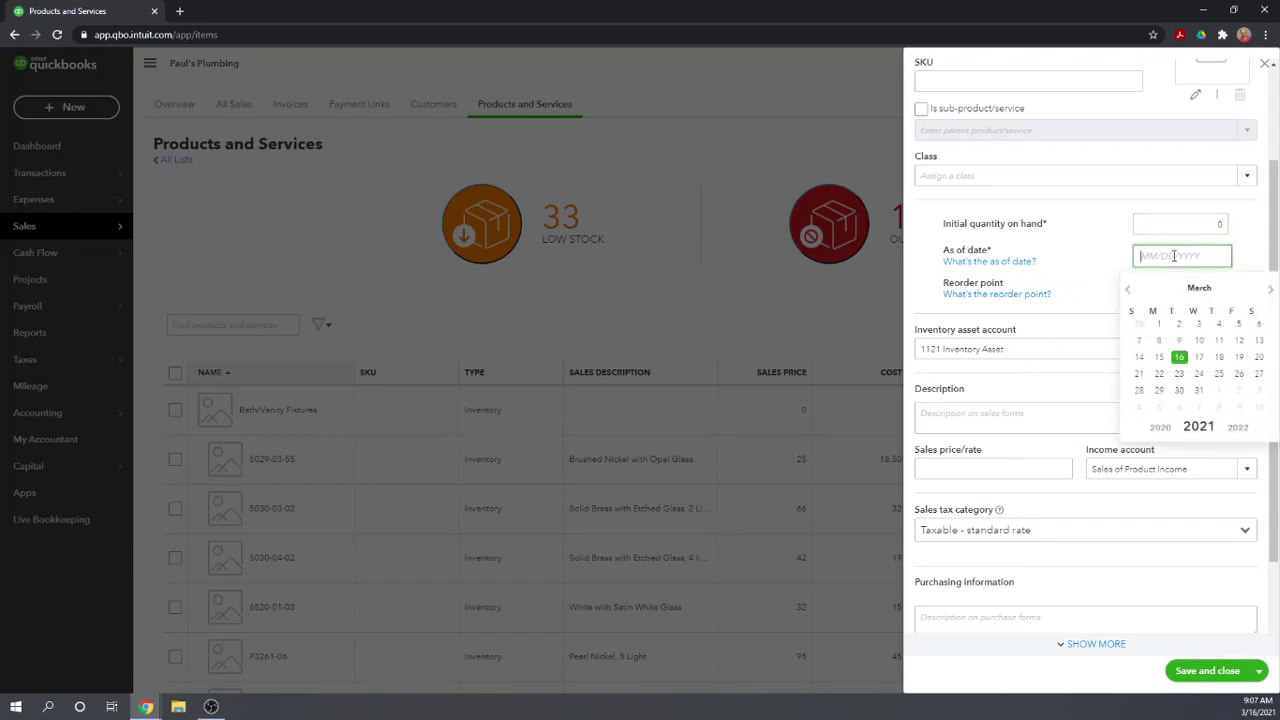
click(1078, 287)
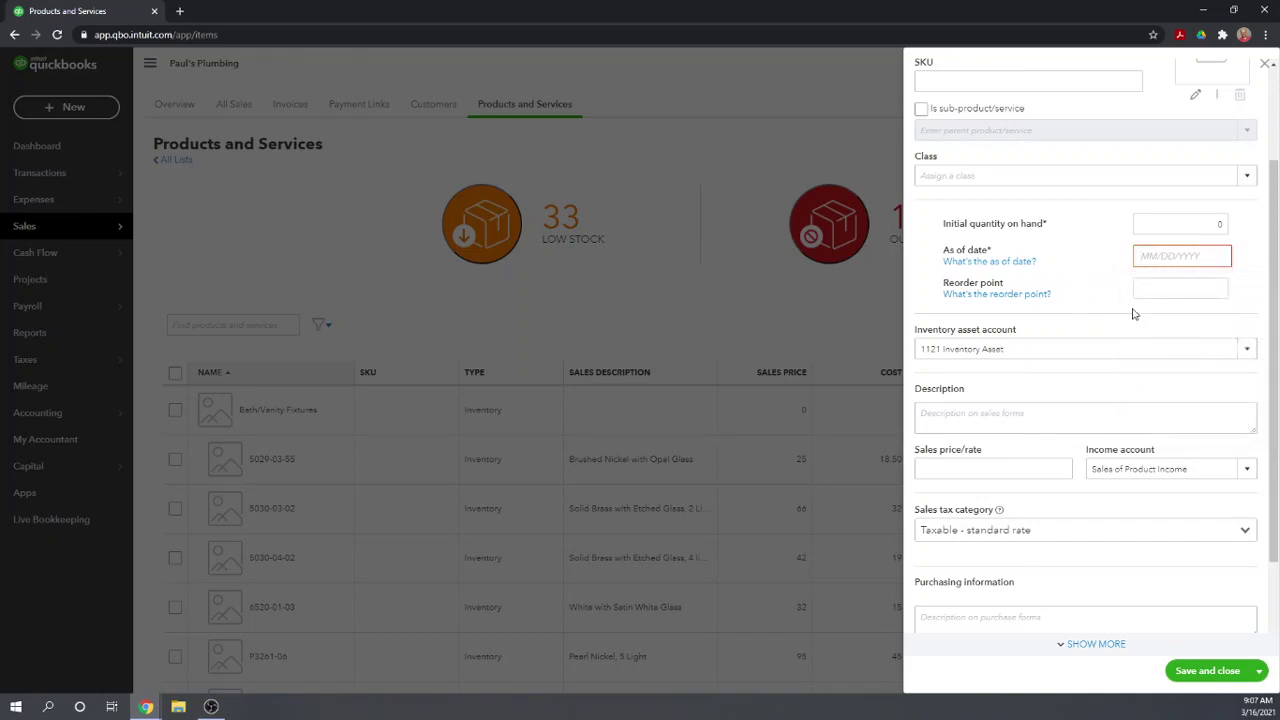
click(1178, 291)
scroll(1060, 290, down, 1)
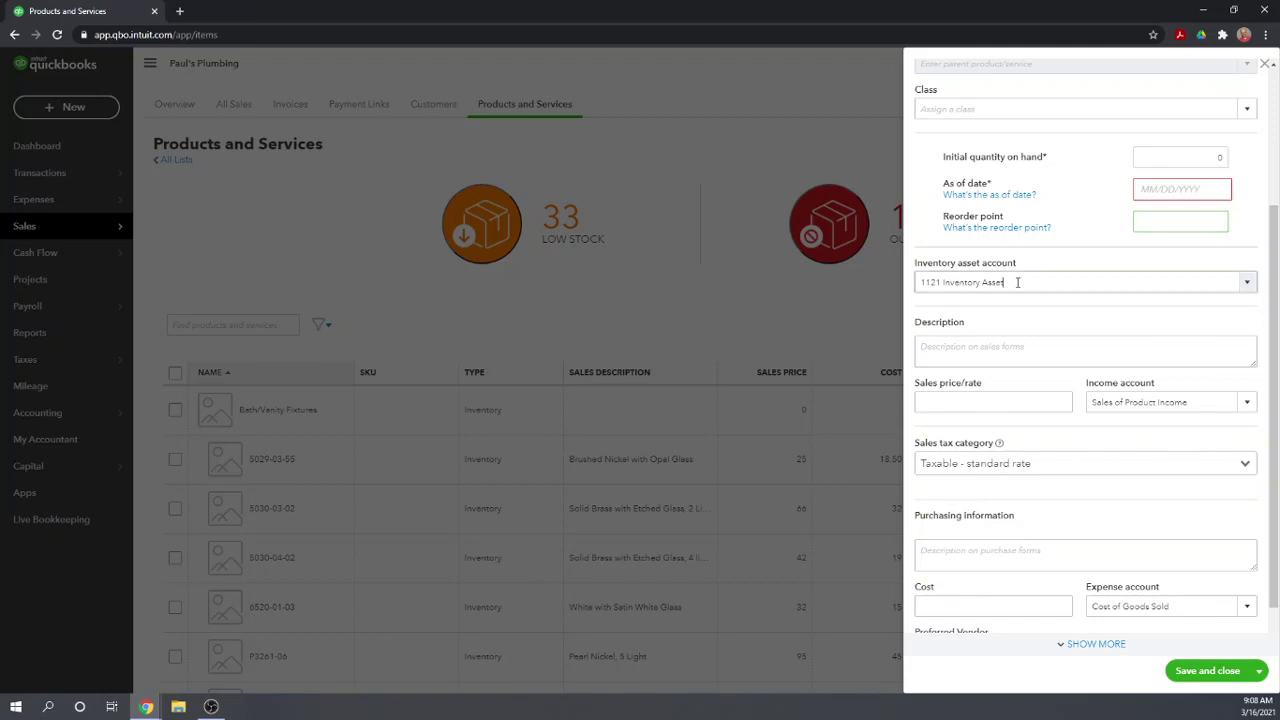
click(1017, 282)
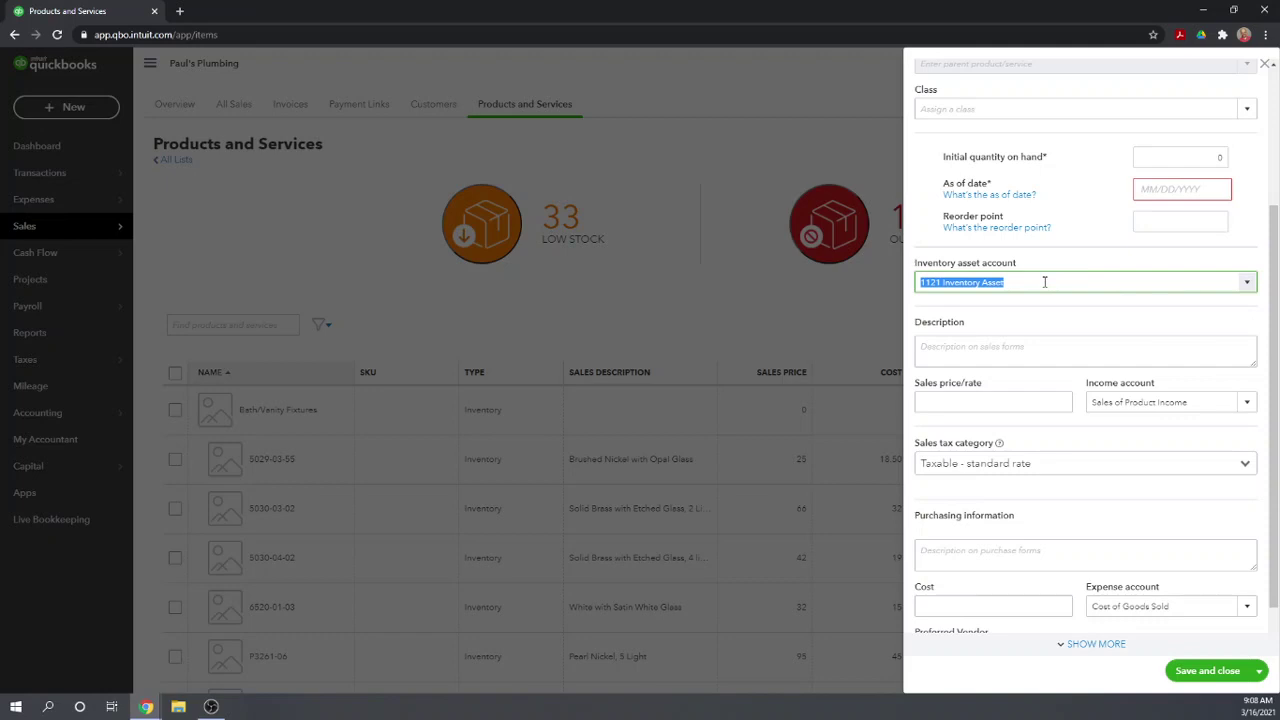
click(1051, 346)
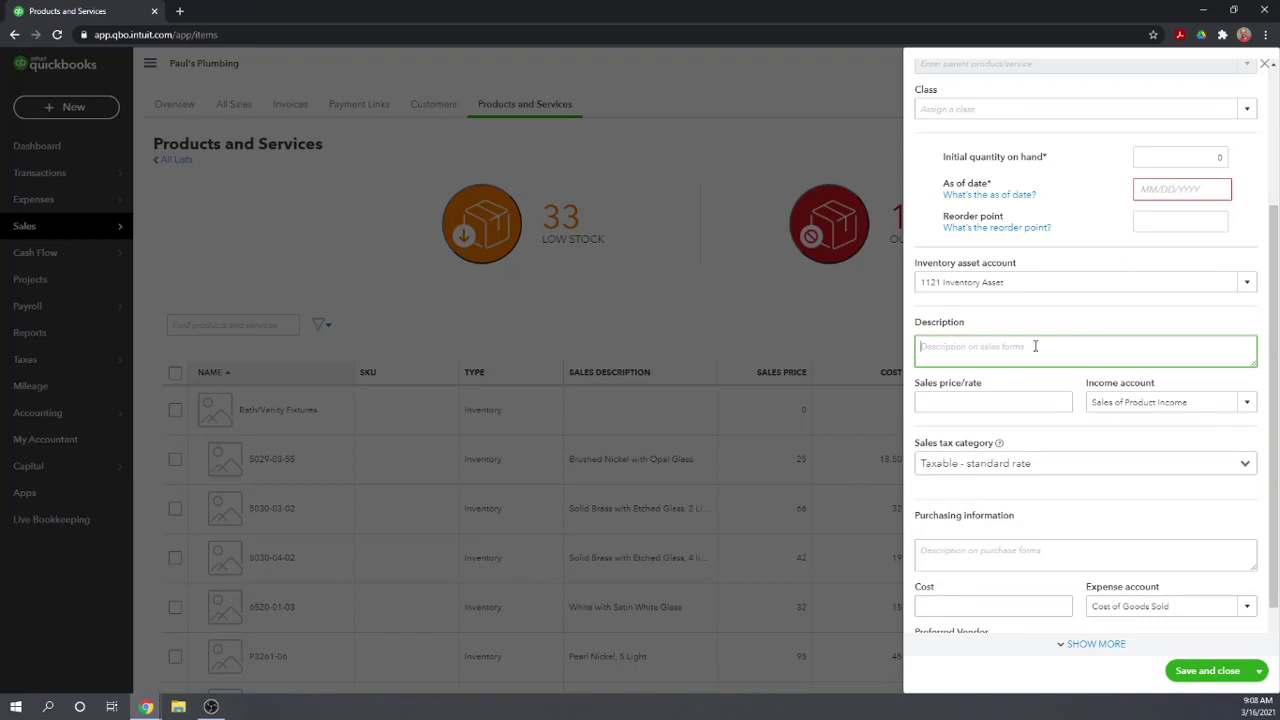
scroll(1035, 346, up, 3)
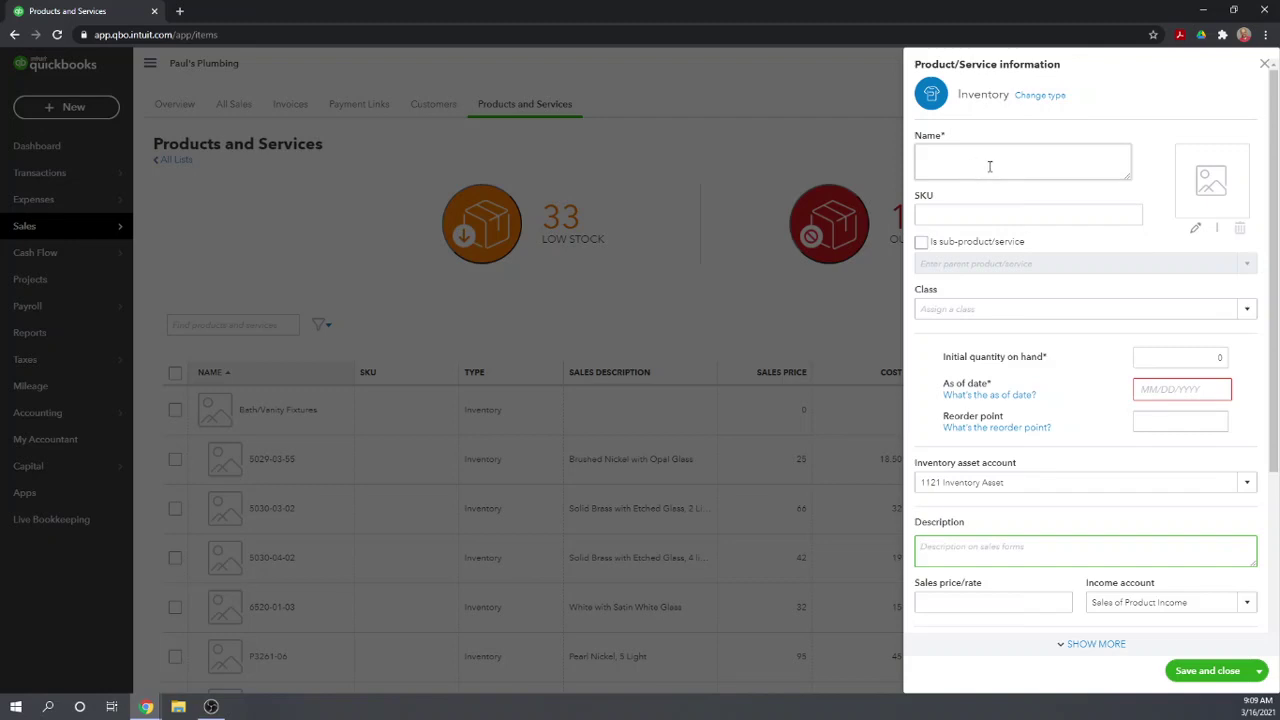
scroll(990, 166, down, 2)
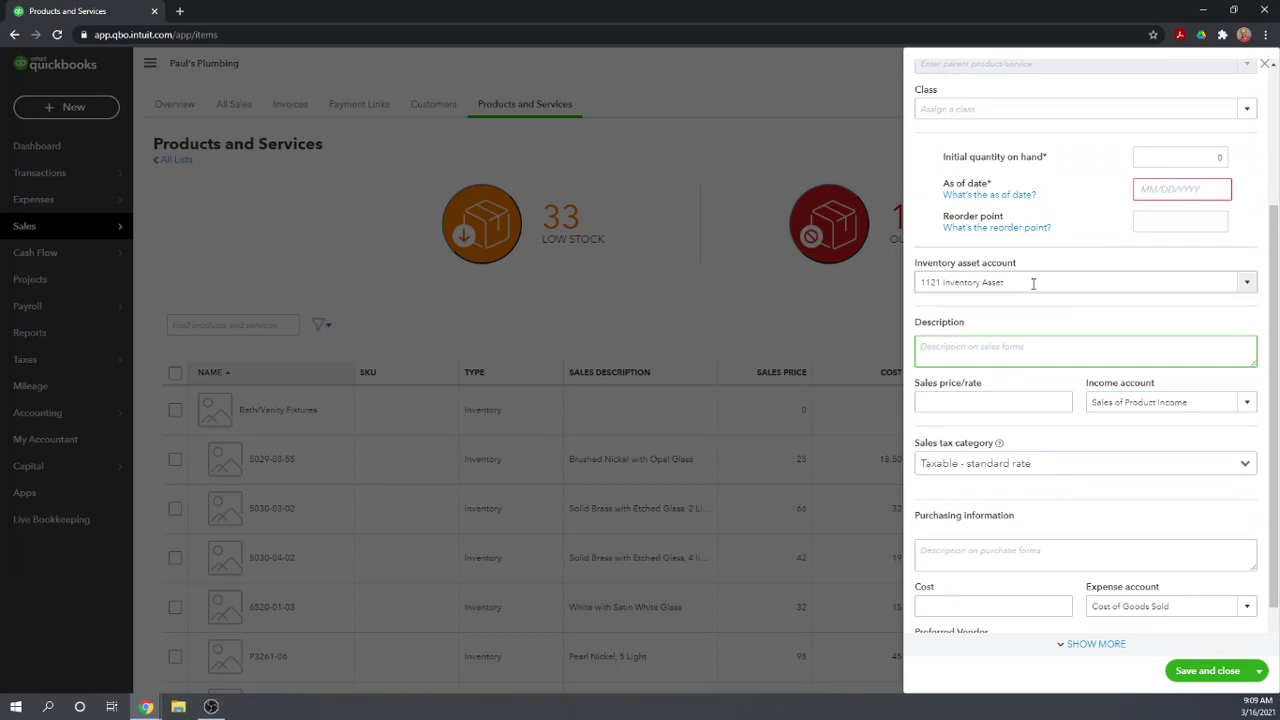
scroll(1034, 285, down, 1)
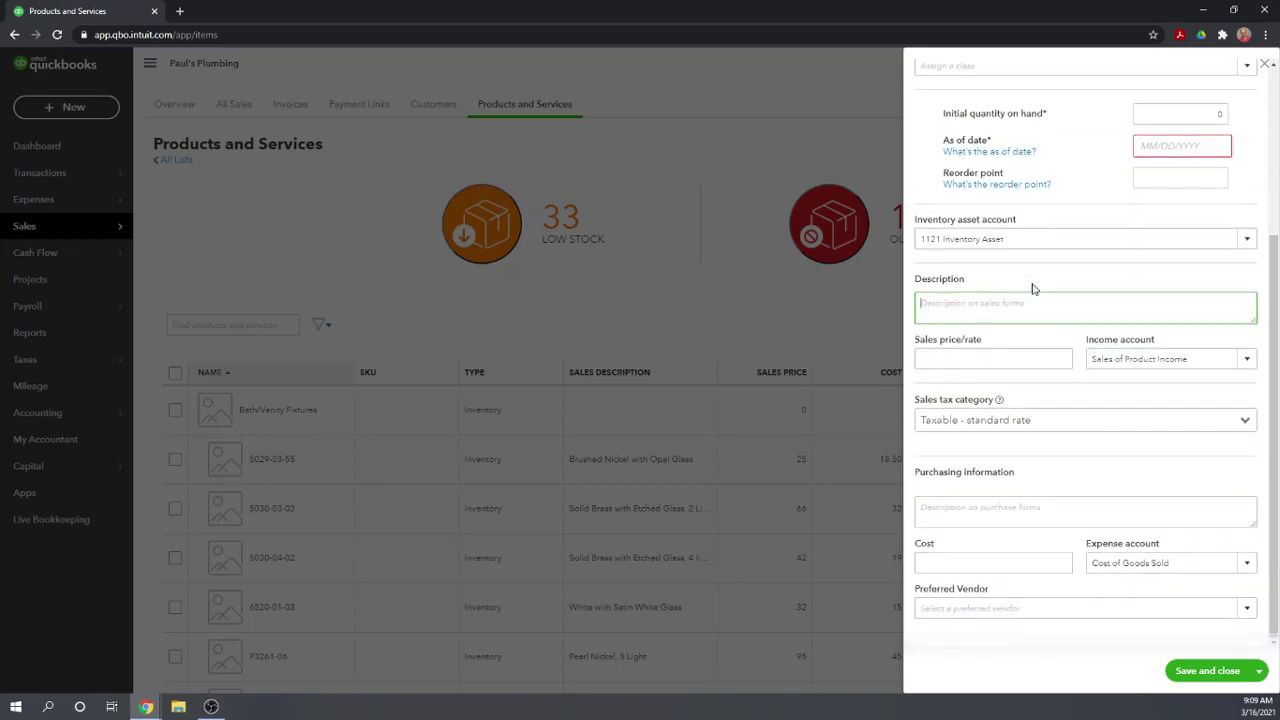
click(1012, 357)
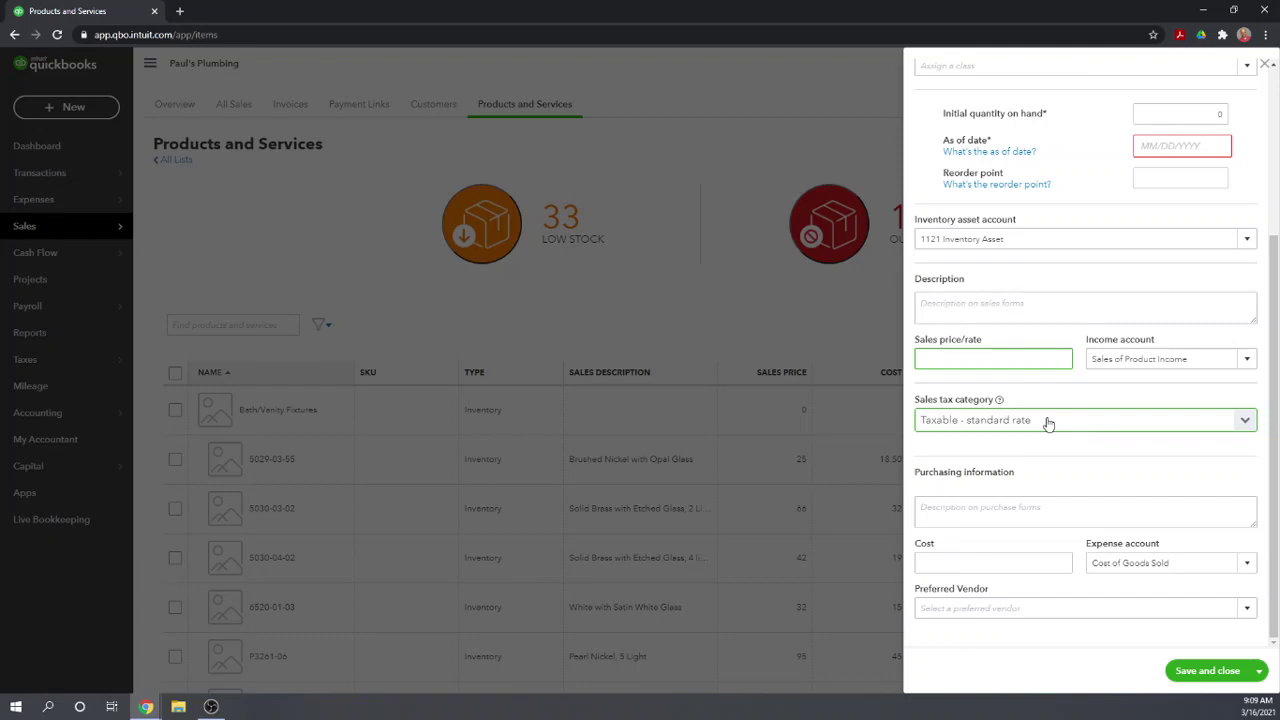
click(1005, 511)
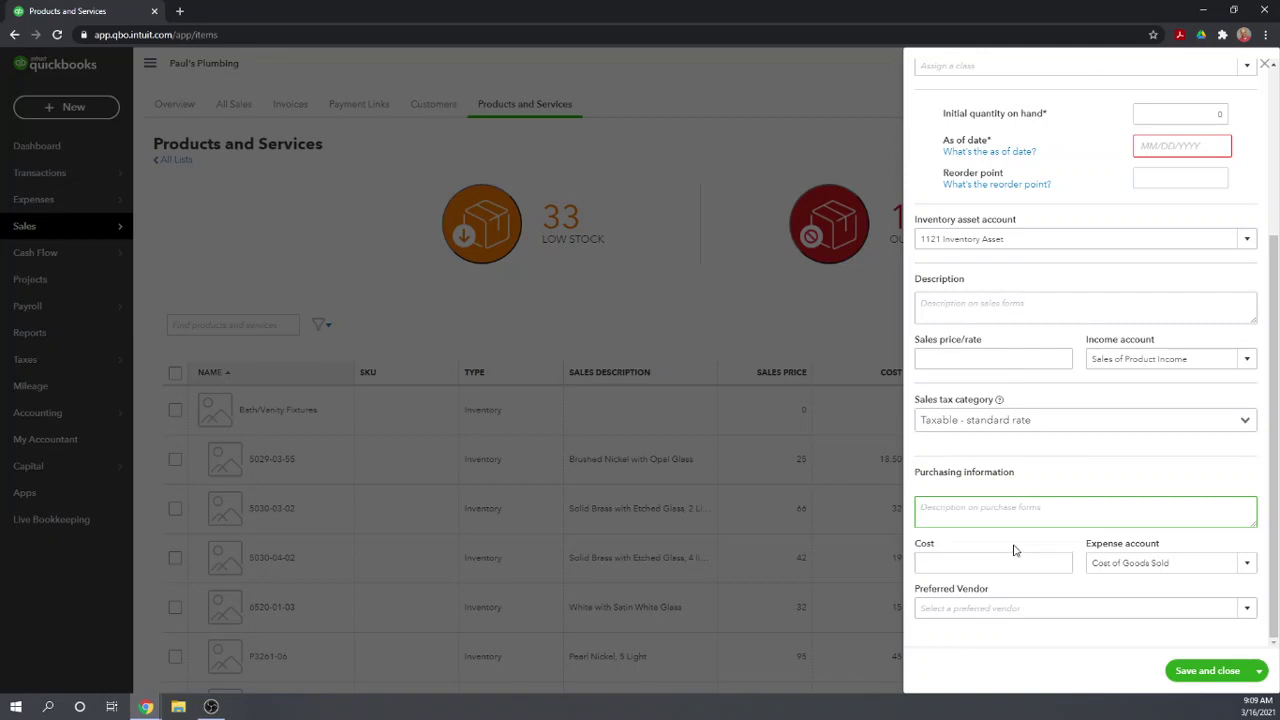
click(954, 562)
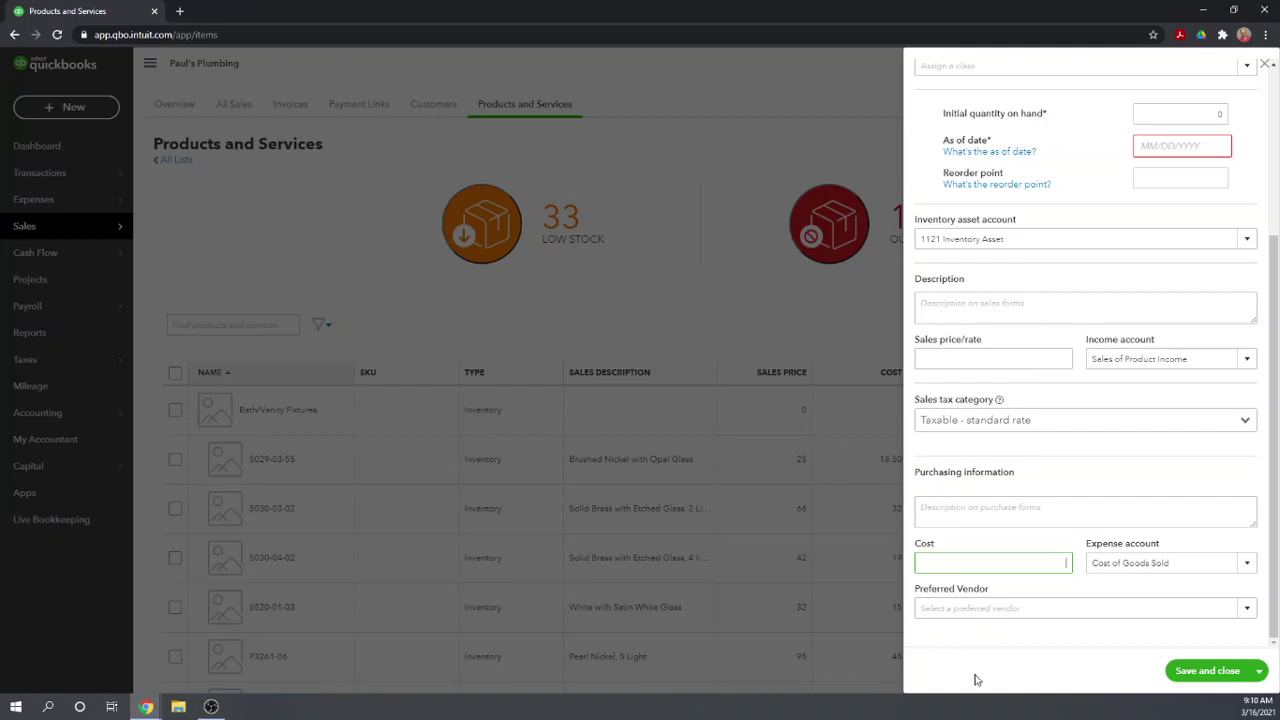
click(1006, 610)
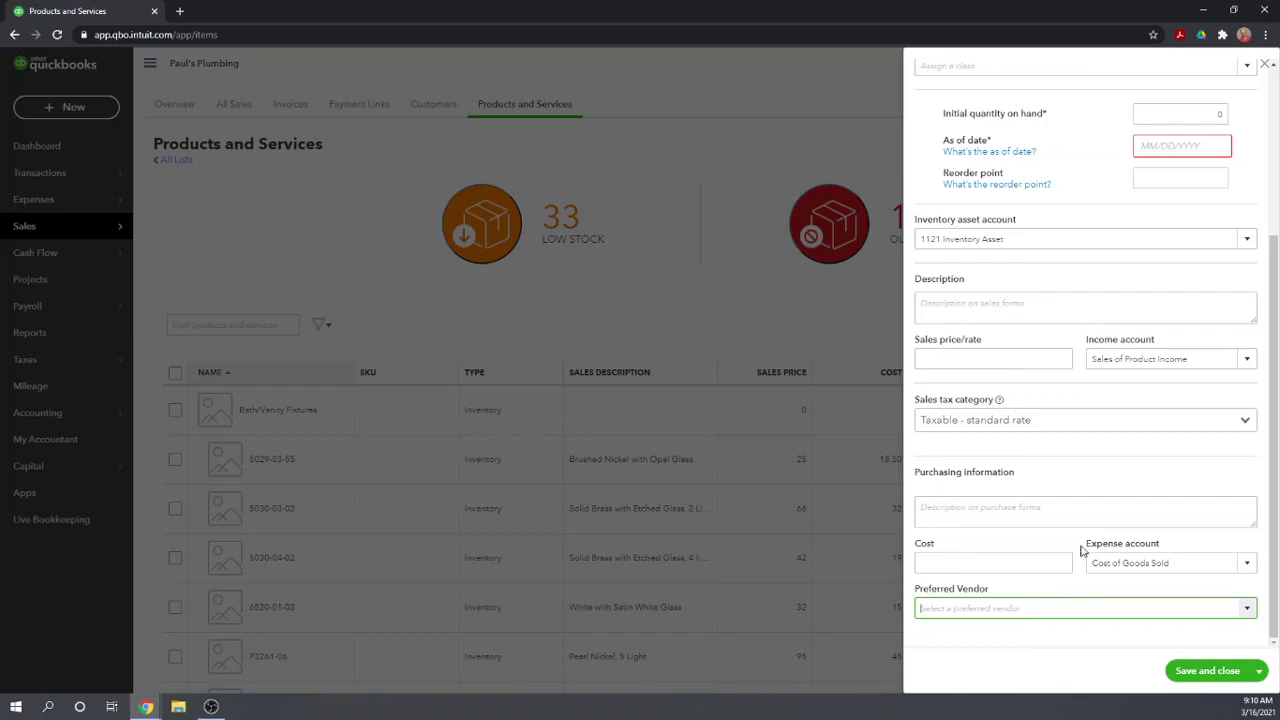
scroll(1080, 540, up, 3)
scroll(1091, 506, down, 3)
scroll(1171, 406, up, 5)
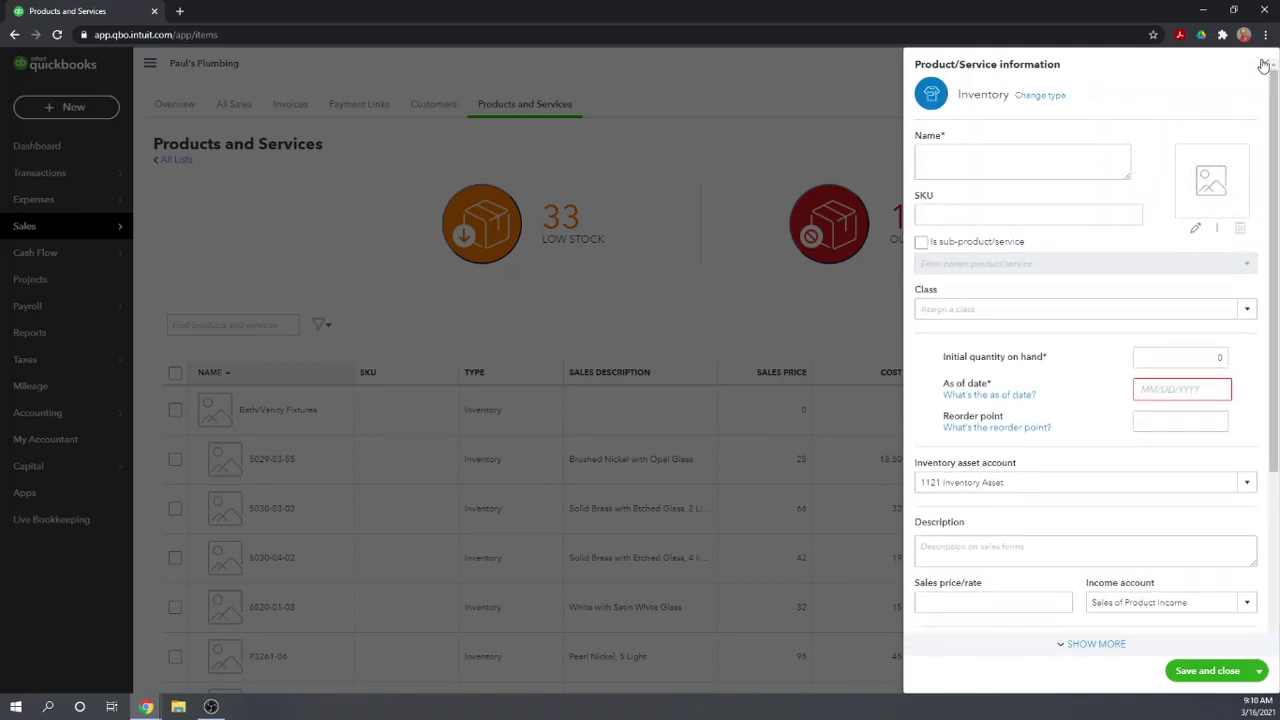
Close the blank Inventory item form without saving.
click(1263, 66)
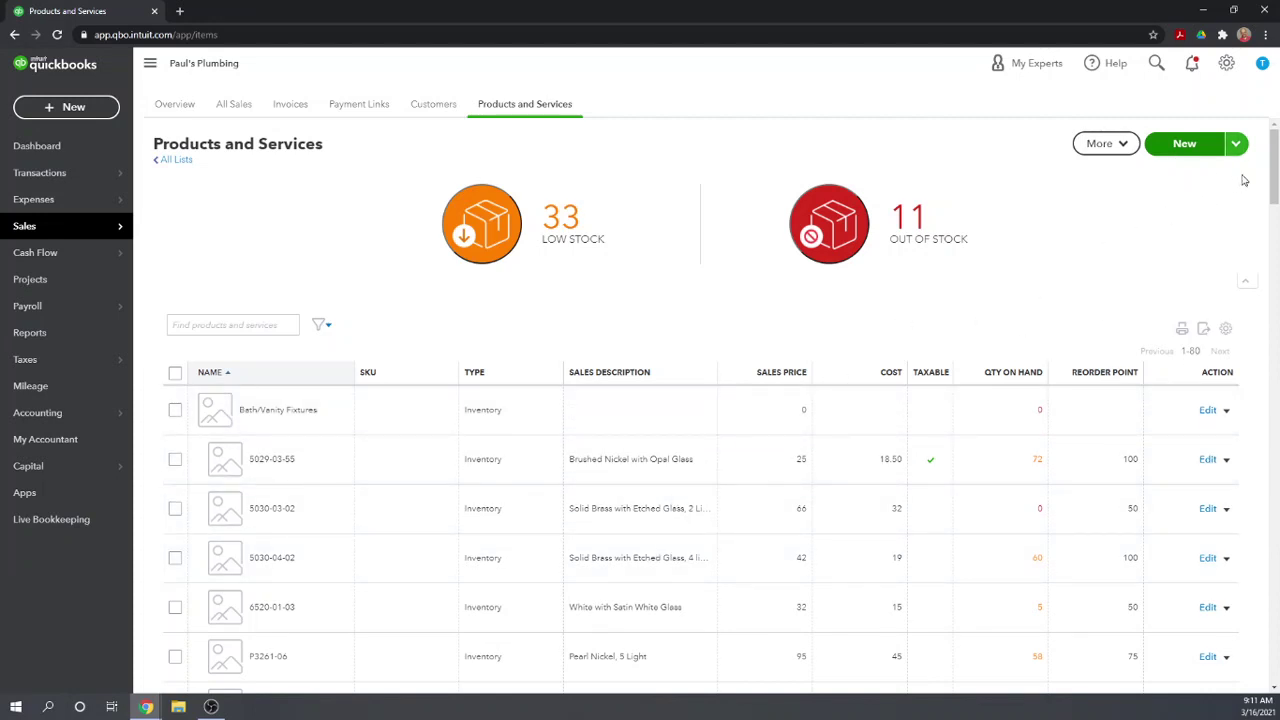
Choose Import from the New button's dropdown.
click(1237, 145)
click(1168, 176)
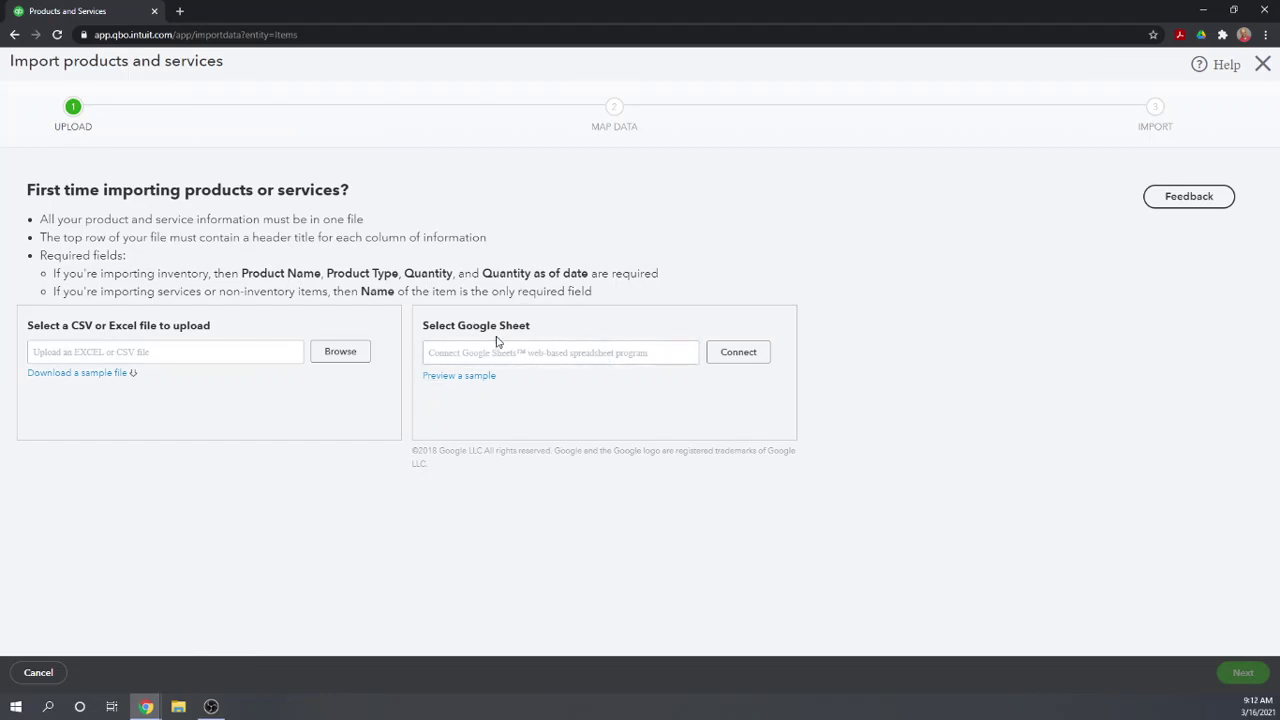
Preview the sample import file with items like Design, Fountain and Garden supplies:Rocks.
click(449, 377)
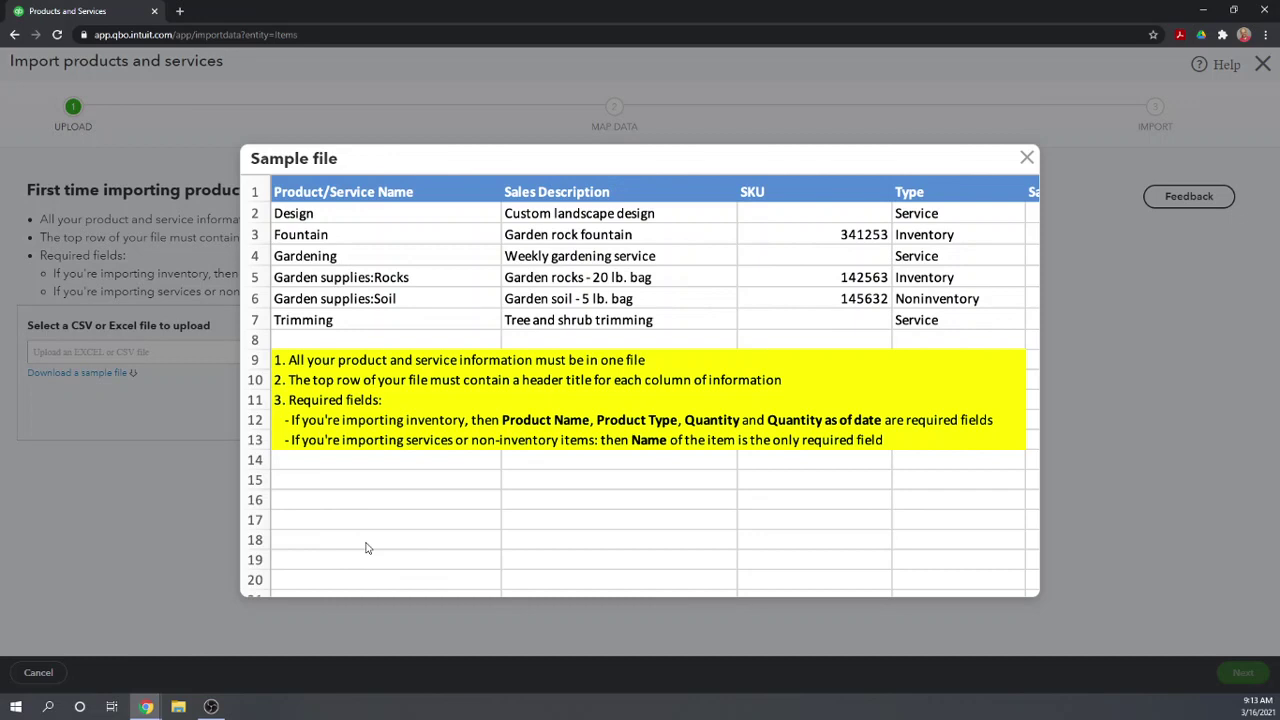
Close the sample preview and upload QBO Product and Services List Import.xls.
click(1027, 160)
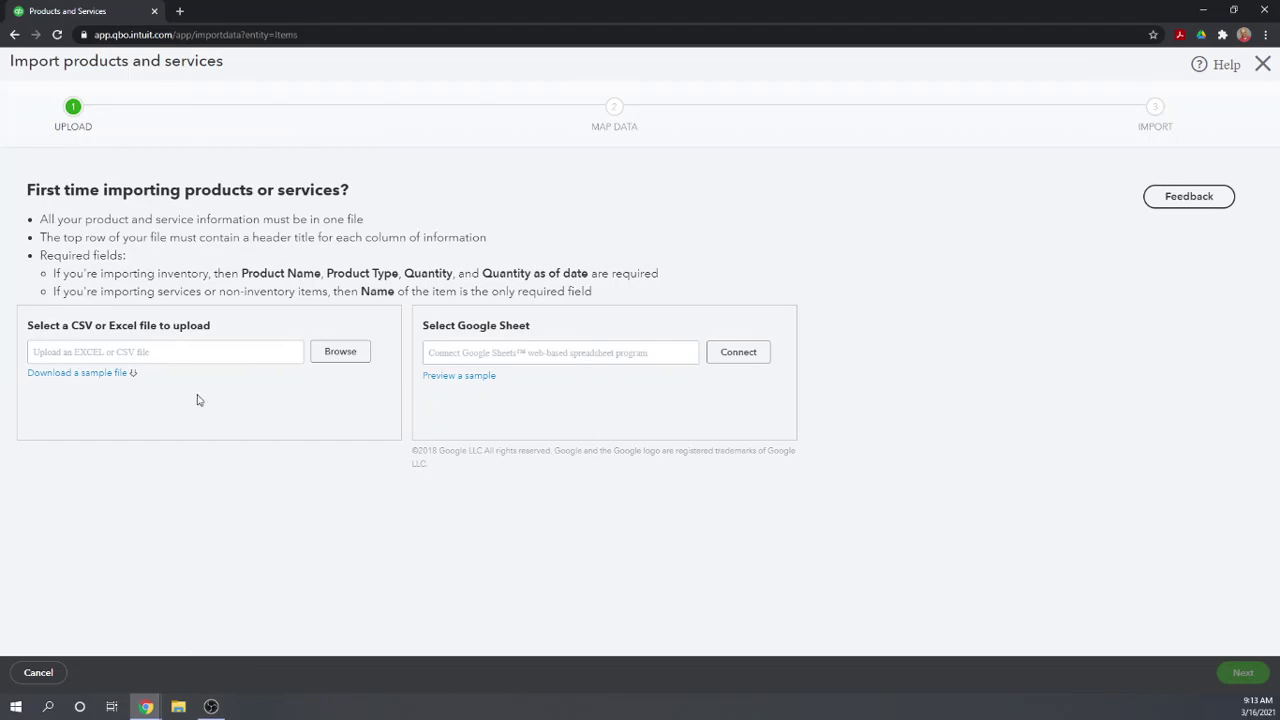
click(347, 353)
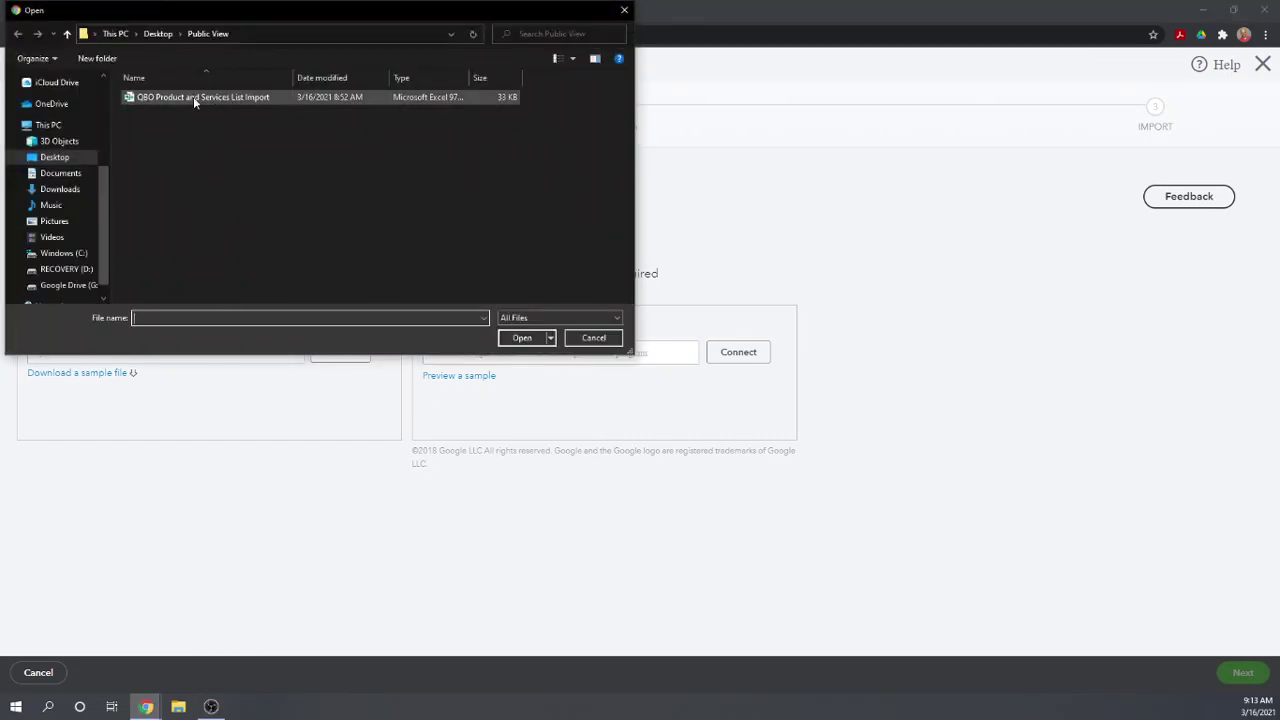
click(193, 96)
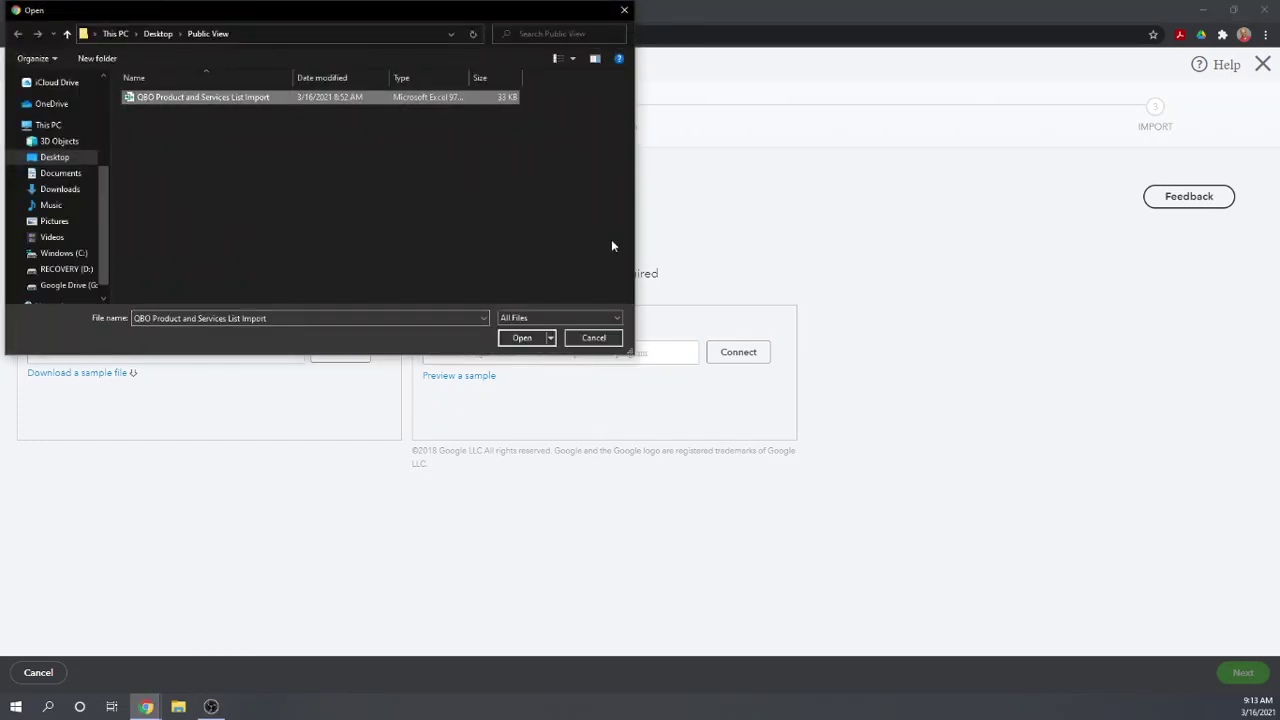
click(520, 338)
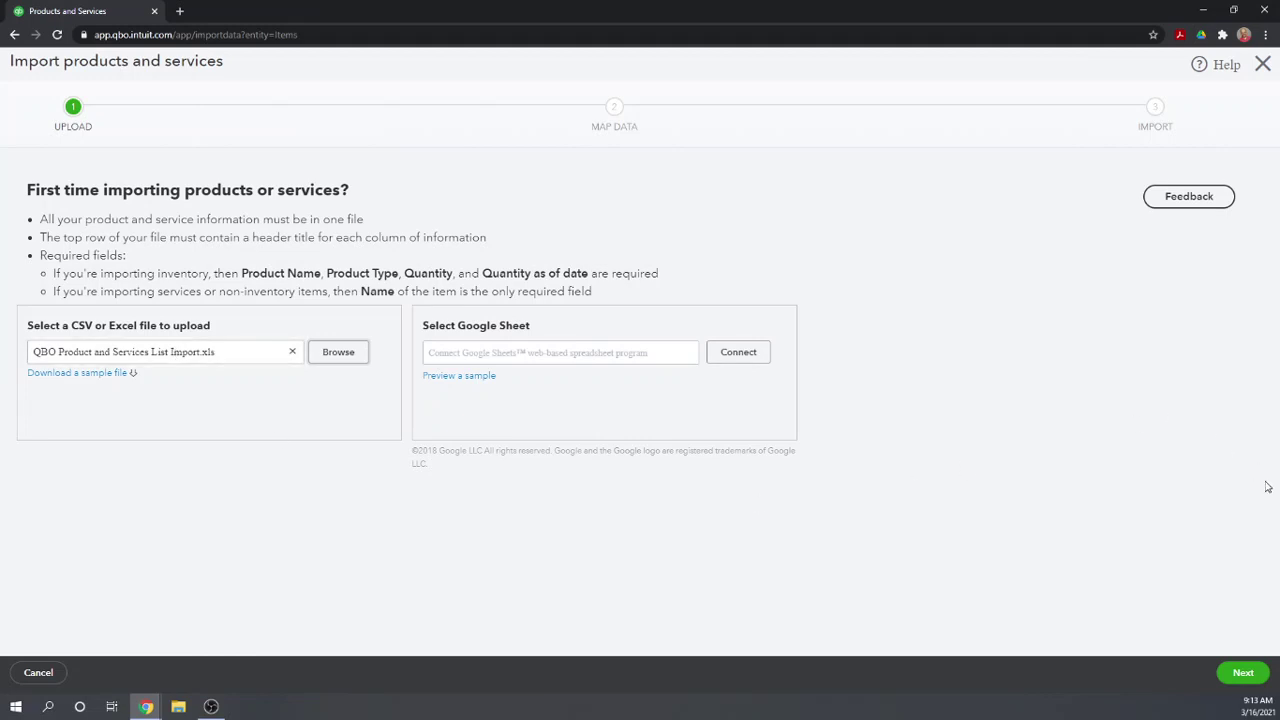
Advance to Map Data and review Income Account options, leaving it at No Match.
click(1242, 675)
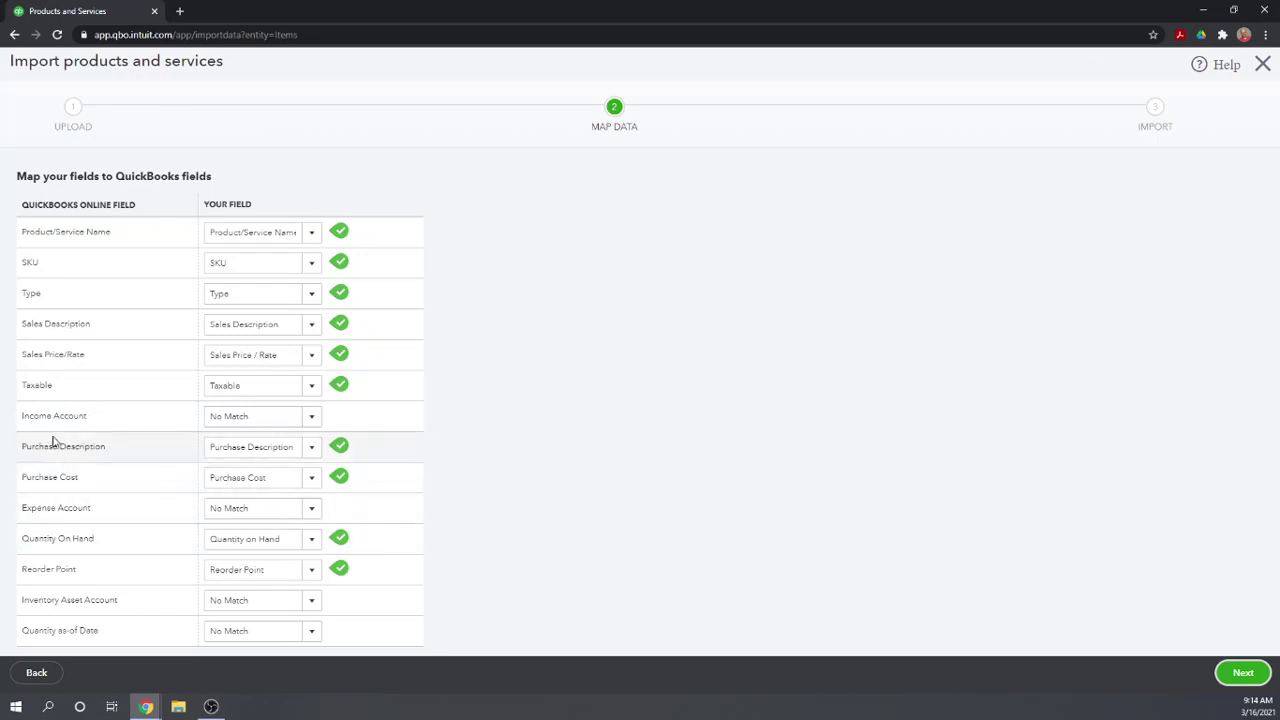
click(313, 419)
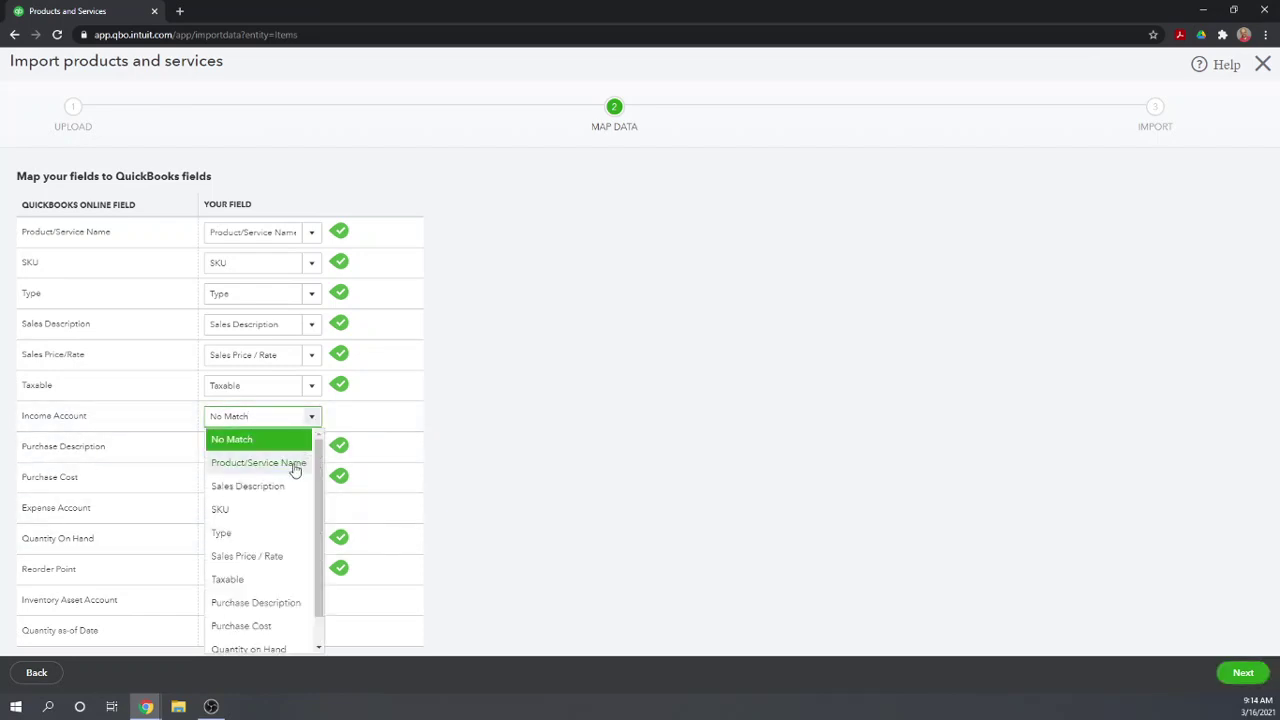
scroll(285, 477, down, 1)
scroll(285, 477, up, 1)
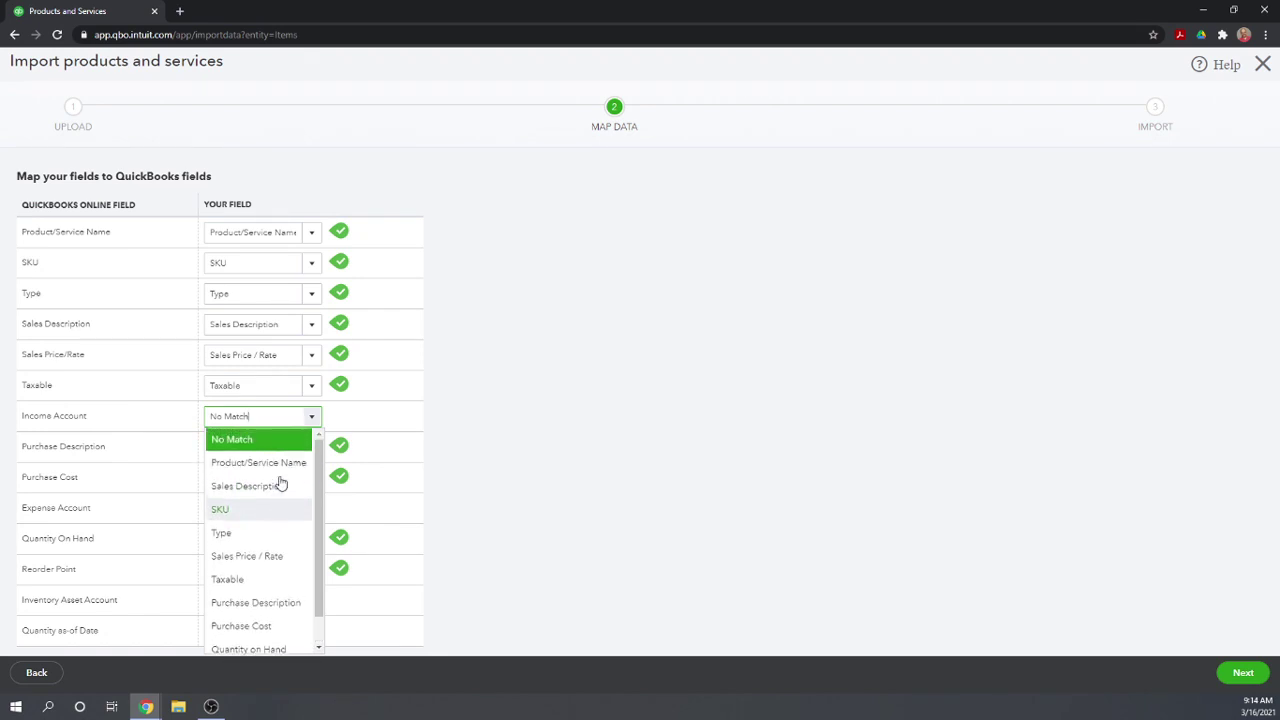
scroll(281, 483, down, 1)
scroll(281, 484, up, 1)
scroll(281, 484, down, 1)
scroll(276, 490, up, 1)
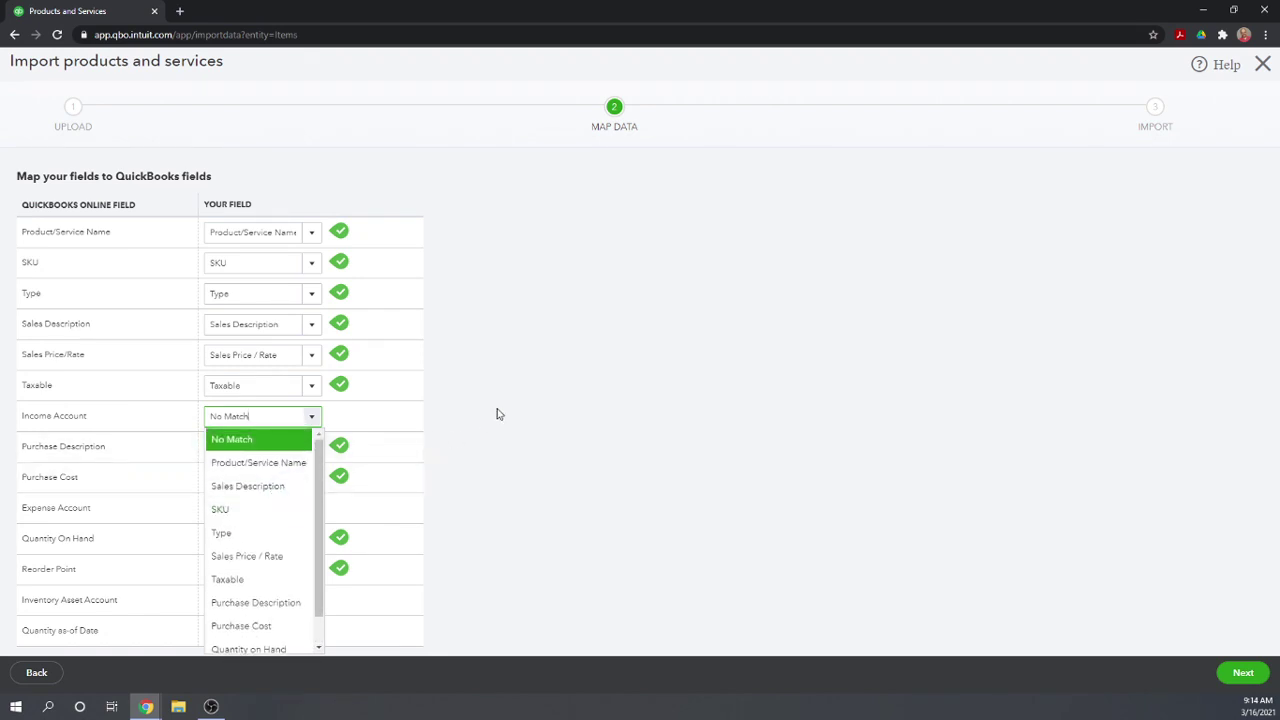
key(Escape)
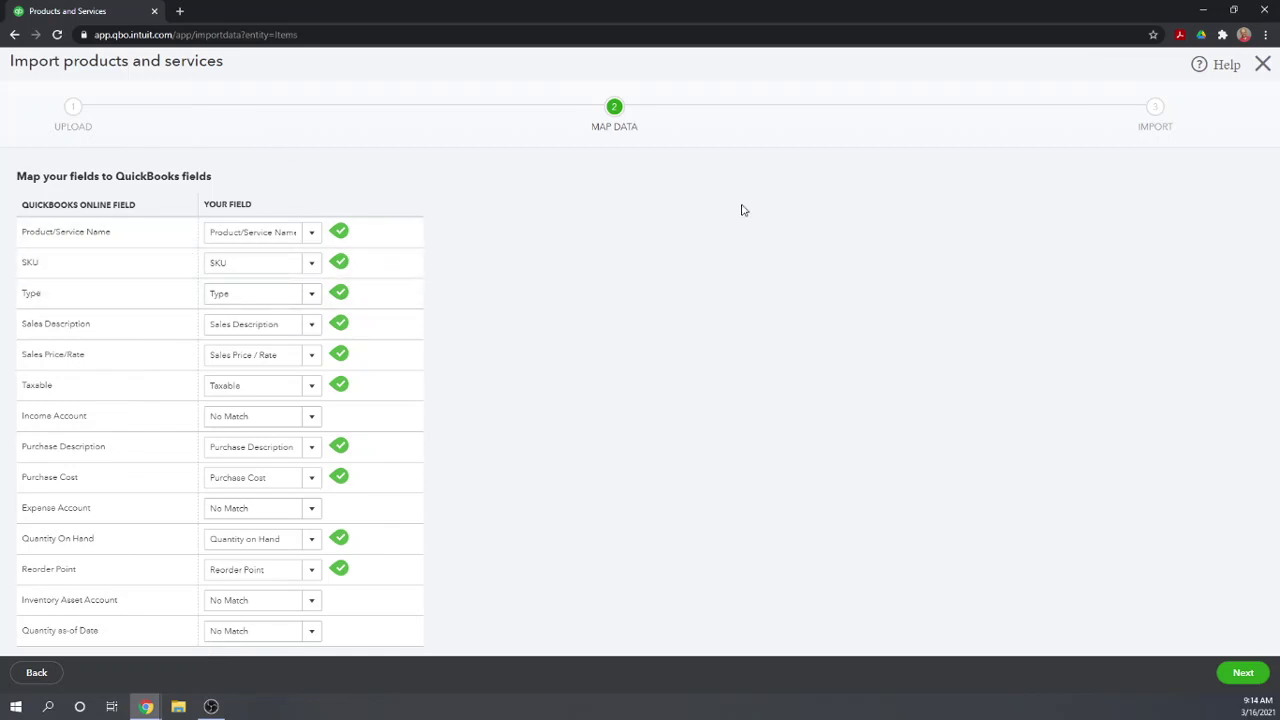
Advance from Map Data to the Import step listing 6 items.
click(1243, 673)
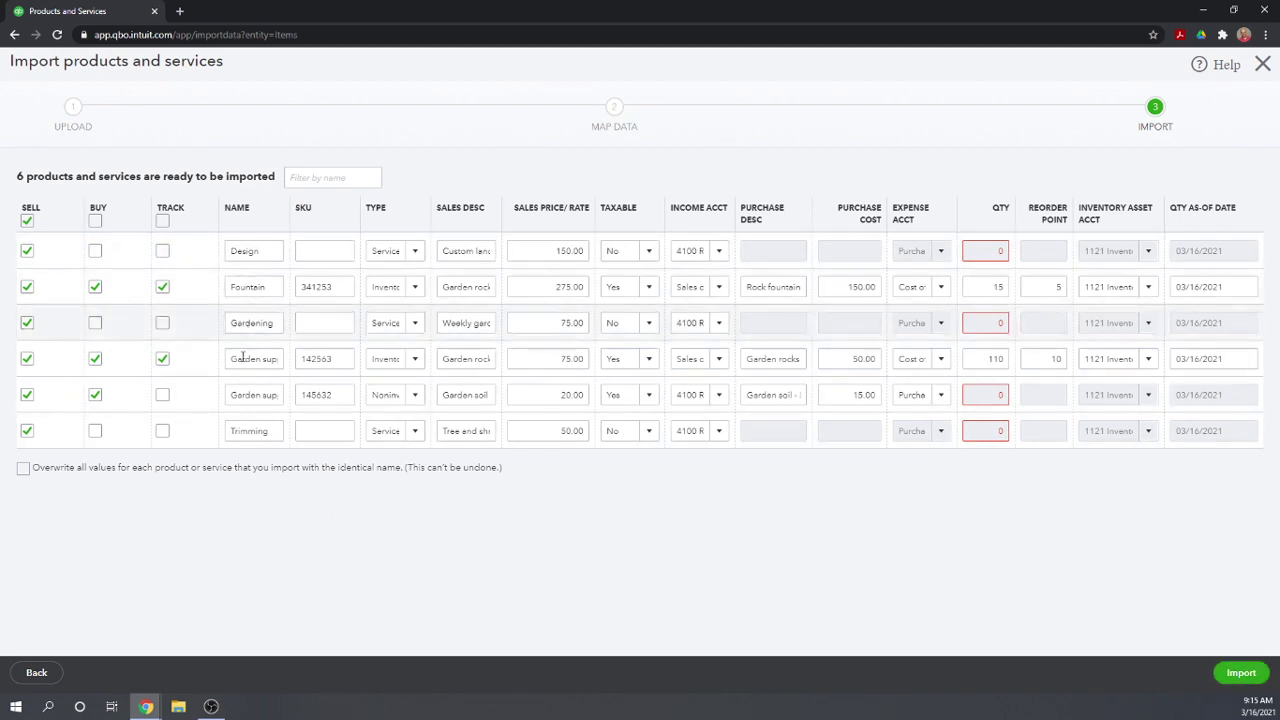
Import the six items and review the 0 of 6 imported duplicate-name warning.
click(1238, 676)
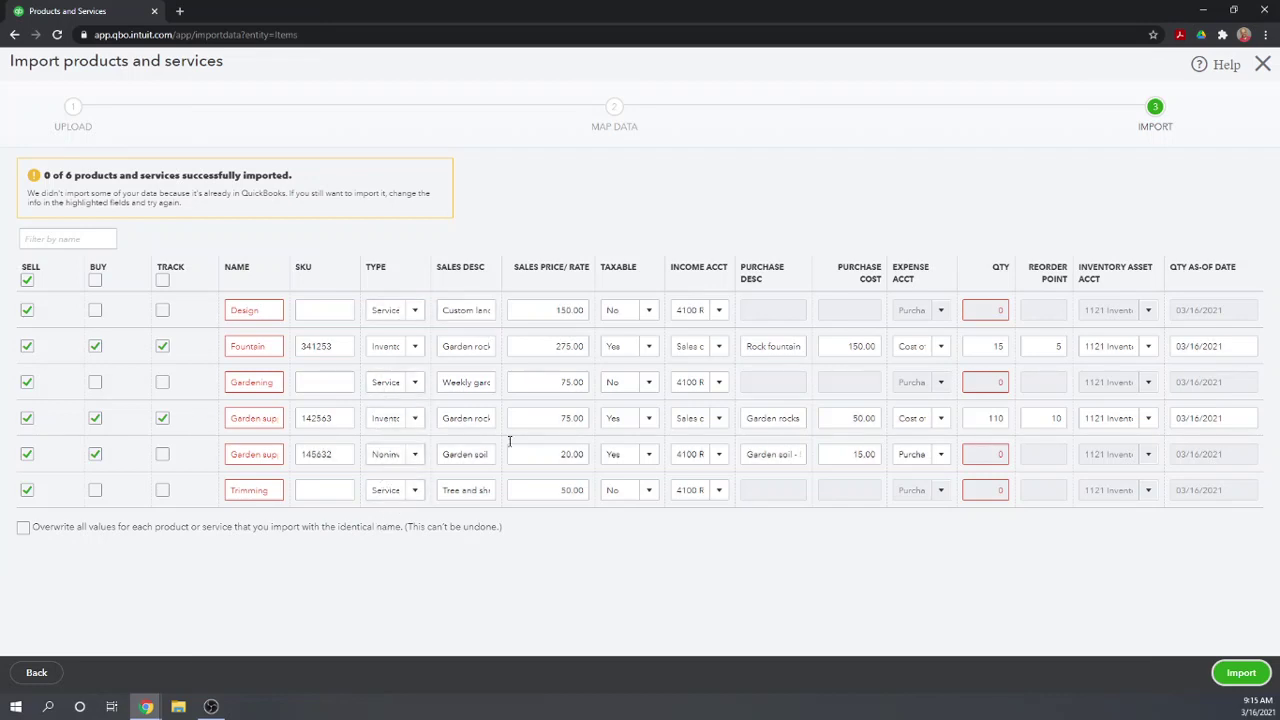
click(990, 313)
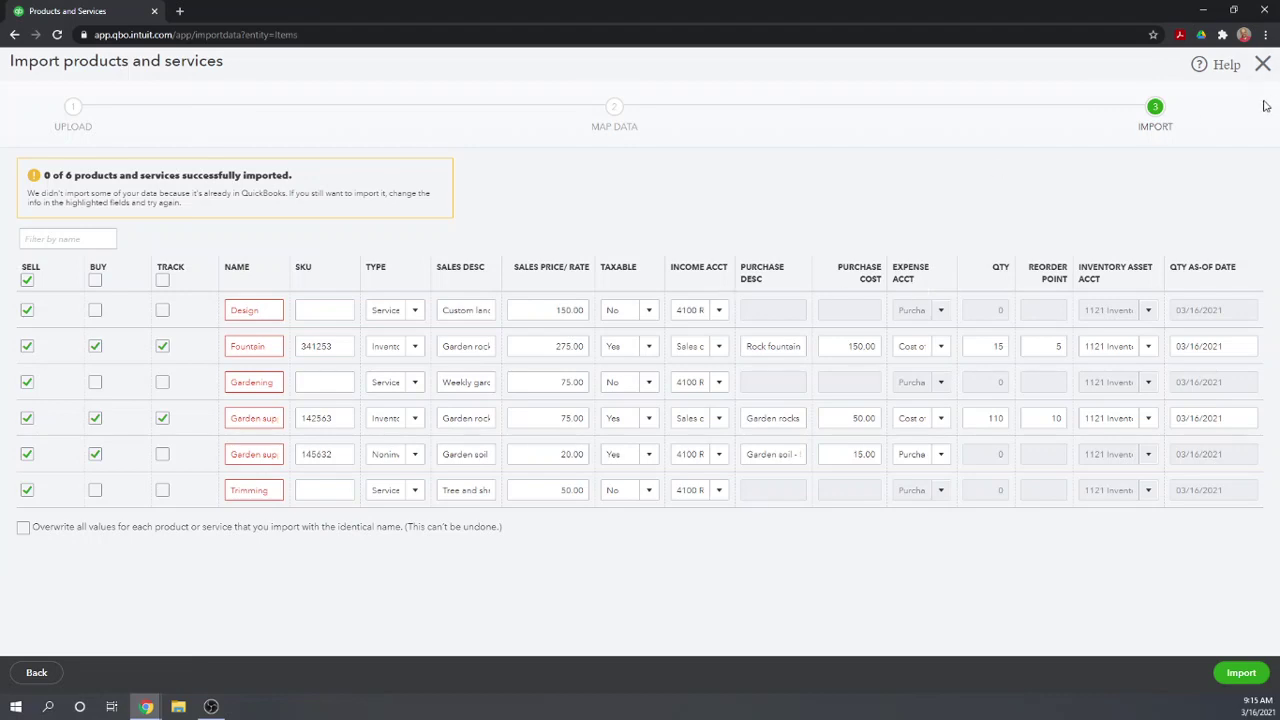
Close the failed 0-of-6 import and confirm leaving without saving to return to Products and Services.
click(1263, 66)
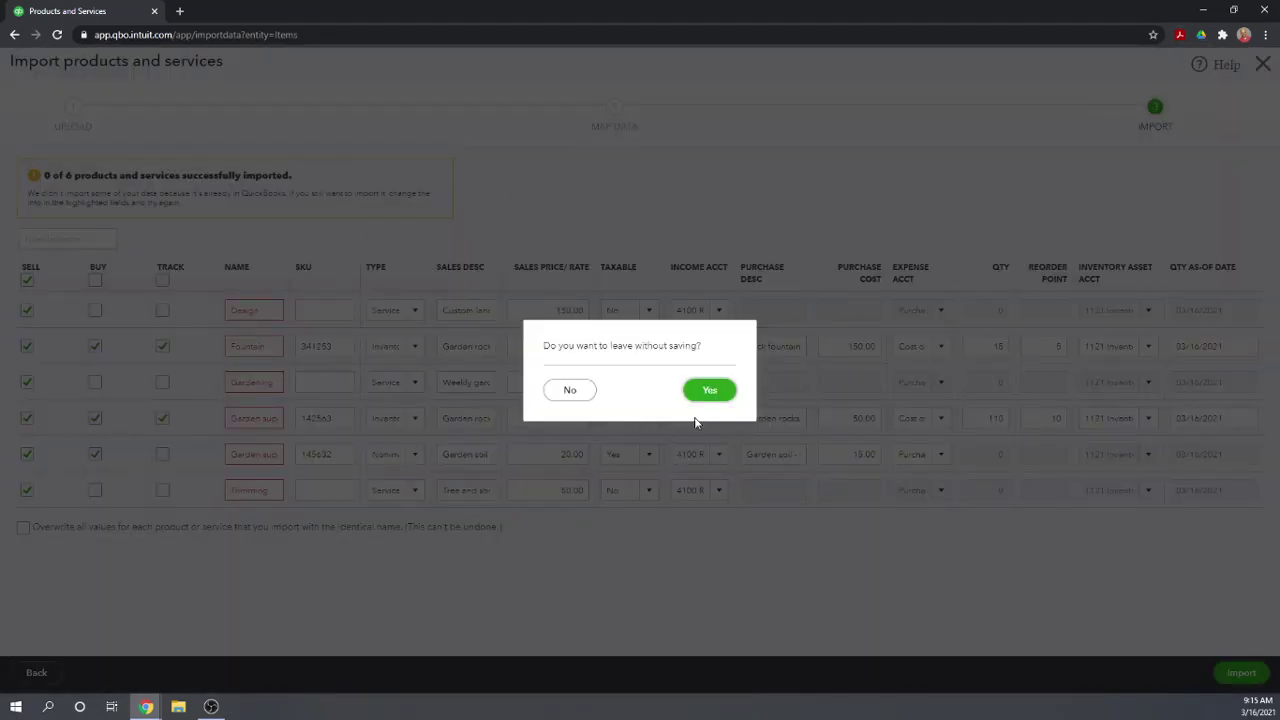
click(711, 392)
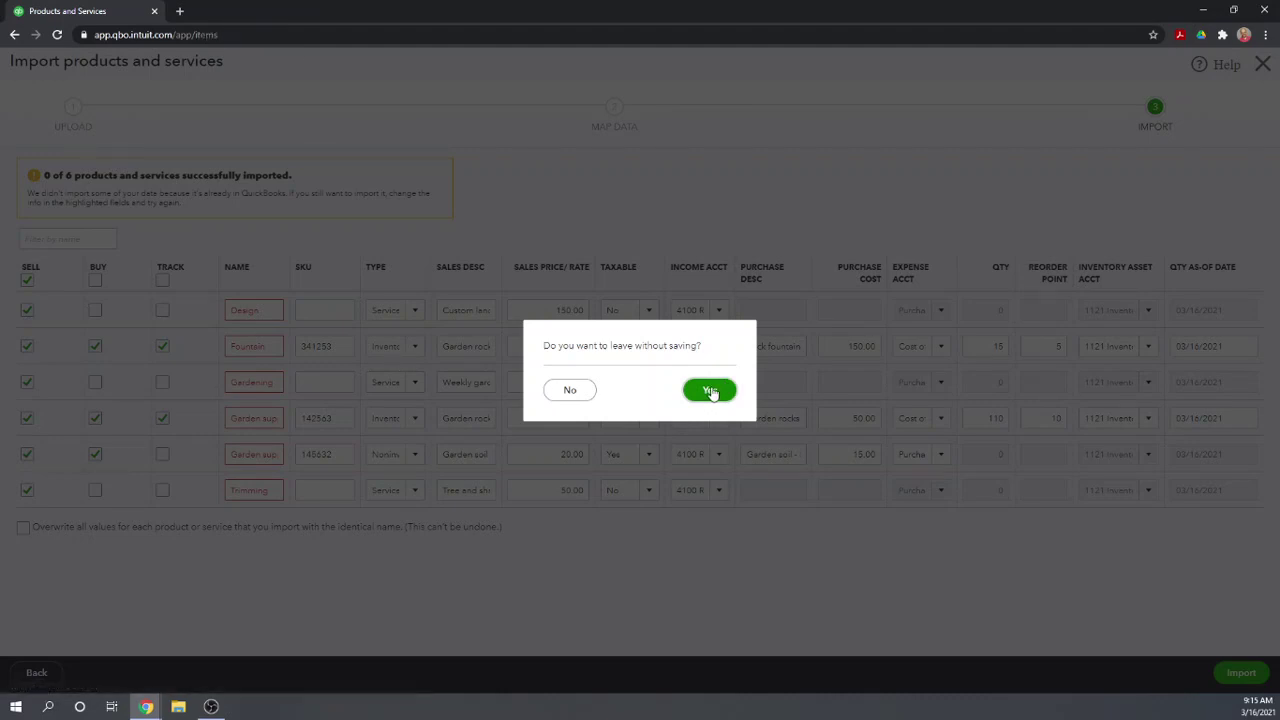